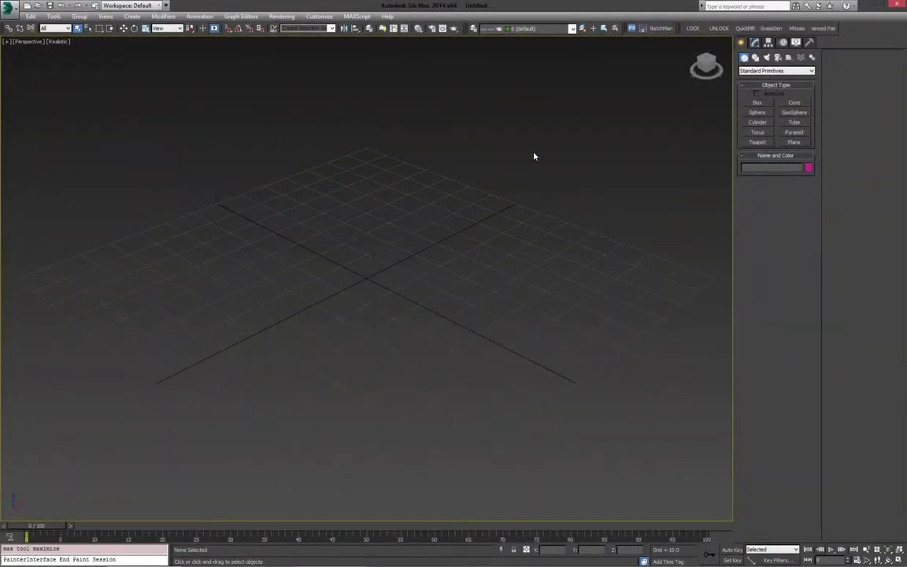
Create a GeoSphere with a radius of about 19.6 at the grid centre and zero its position.
{"action": "middle_click_drag", "start_coordinate": [571, 178], "coordinate": [483, 178], "text": "alt"}
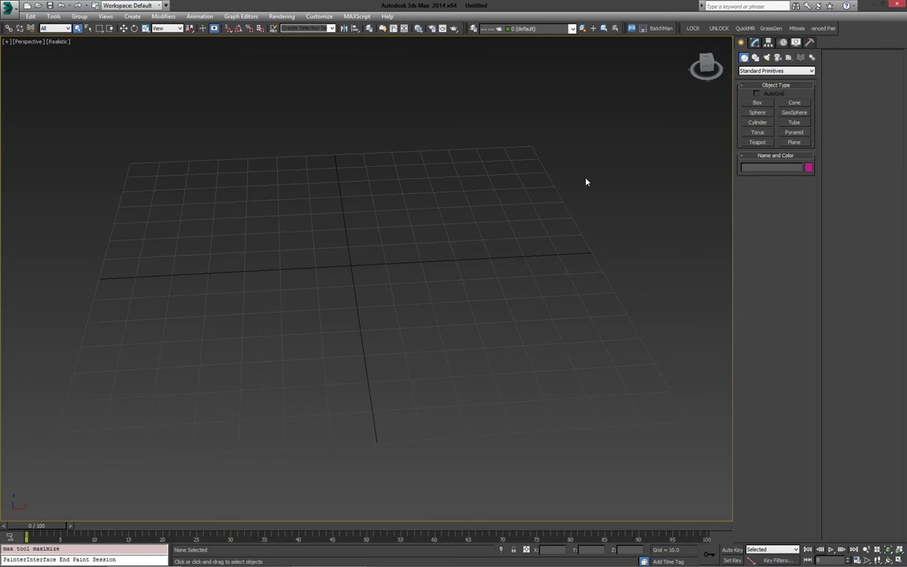
{"action": "middle_click_drag", "start_coordinate": [557, 192], "coordinate": [561, 189], "text": "alt"}
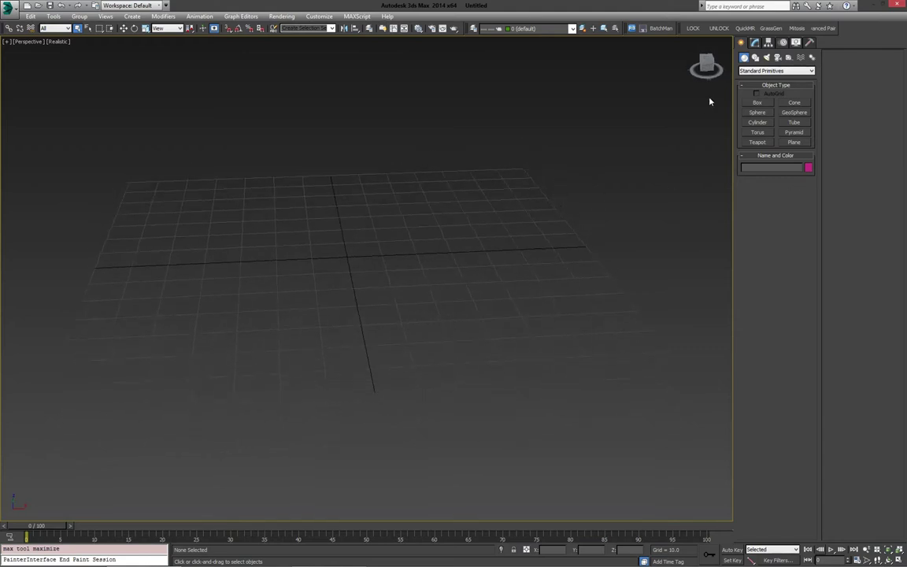
{"action": "left_click", "coordinate": [795, 113]}
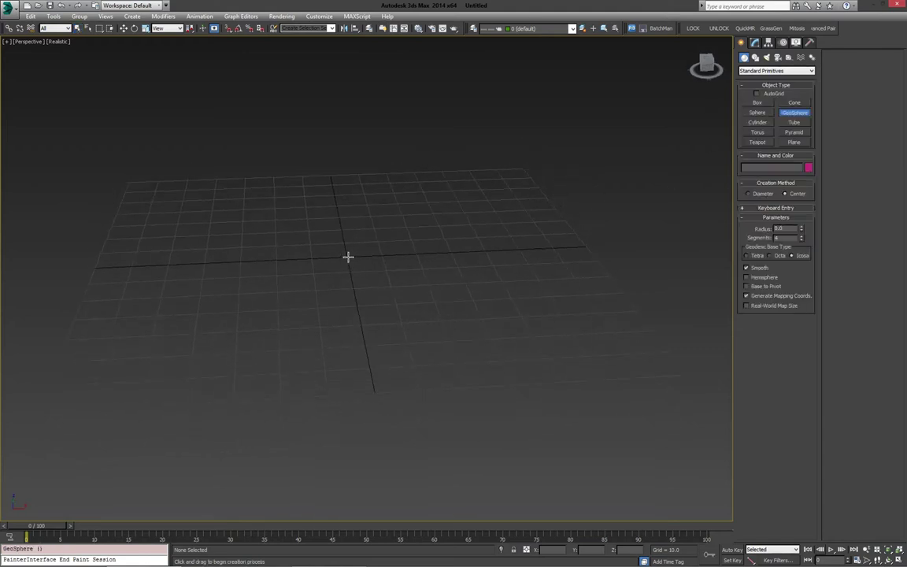
{"action": "left_click_drag", "start_coordinate": [348, 258], "coordinate": [366, 286]}
{"action": "key", "text": "w"}
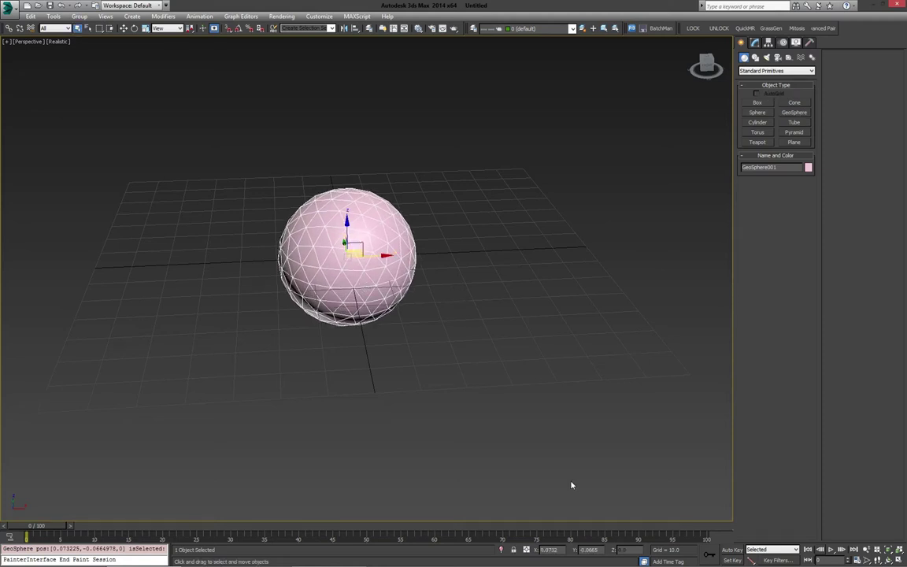
{"action": "right_click", "coordinate": [608, 552]}
Move the sphere away from the origin along negative X and place one independent copy at X about 29.6.
{"action": "middle_click_drag", "start_coordinate": [419, 243], "coordinate": [438, 221]}
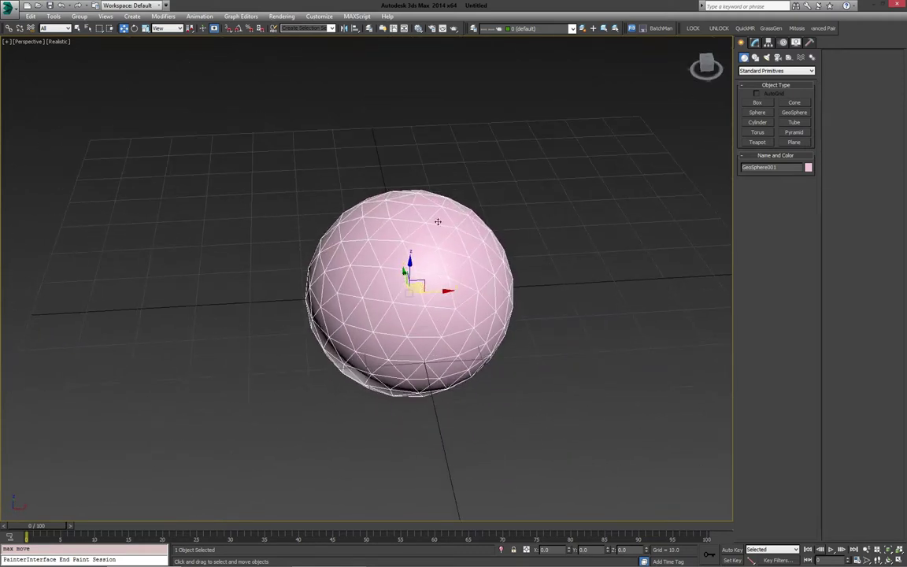
{"action": "middle_click_drag", "start_coordinate": [475, 296], "coordinate": [482, 274], "text": "alt"}
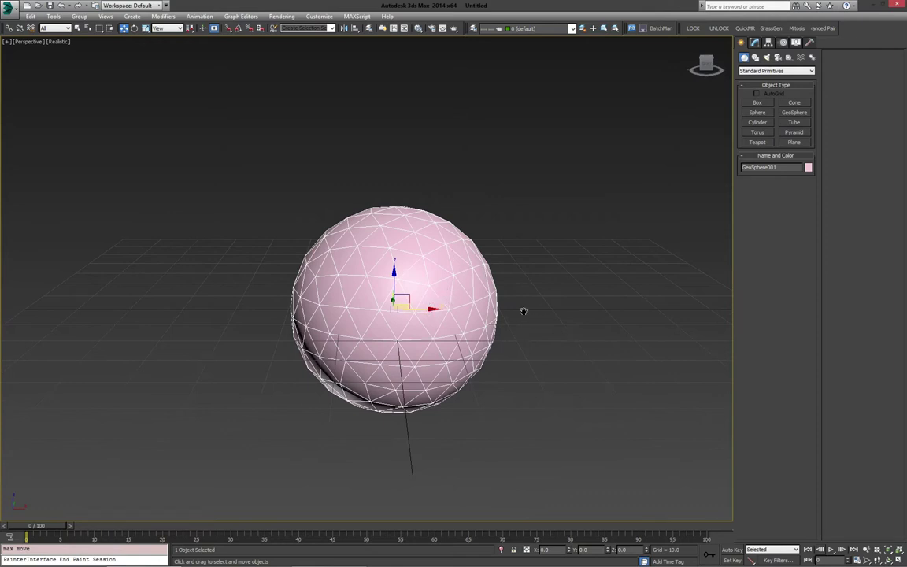
{"action": "middle_click_drag", "start_coordinate": [523, 312], "coordinate": [488, 314]}
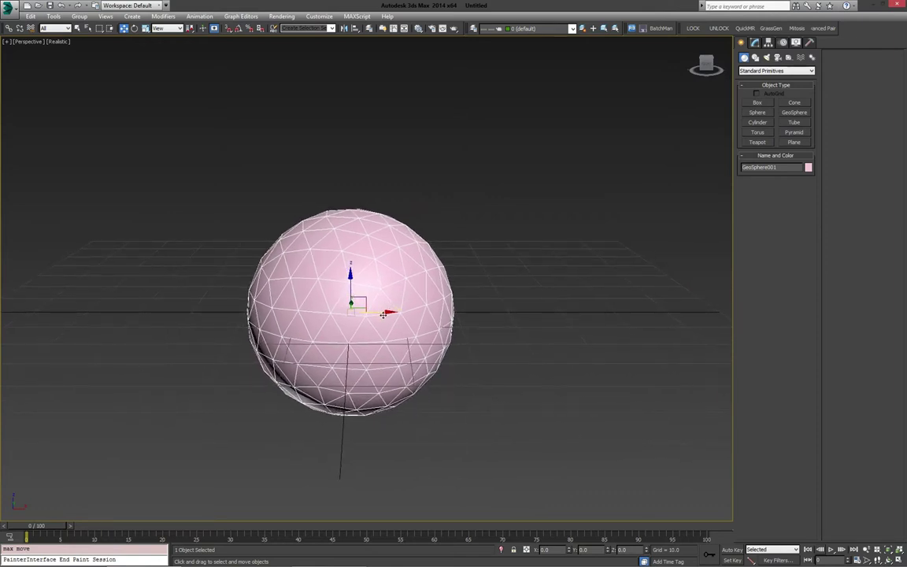
{"action": "mouse_move", "coordinate": [384, 314]}
{"action": "left_mouse_down"}
{"action": "mouse_move", "coordinate": [199, 313]}
{"action": "mouse_move", "coordinate": [559, 311]}
{"action": "left_mouse_up"}
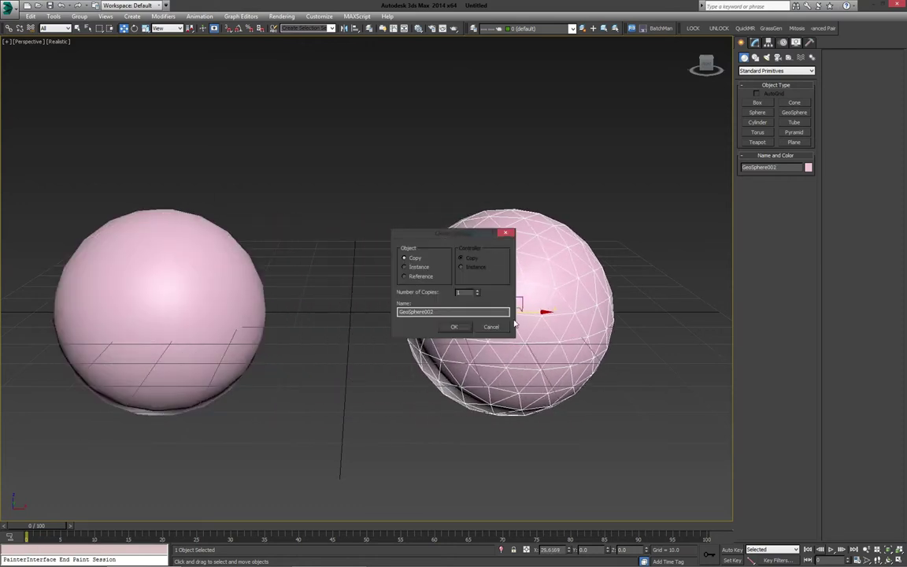
{"action": "left_click", "coordinate": [453, 328]}
{"action": "mouse_move", "coordinate": [504, 292]}
{"action": "middle_mouse_down"}
{"action": "mouse_move", "coordinate": [437, 301]}
{"action": "mouse_move", "coordinate": [448, 321]}
{"action": "middle_mouse_up"}
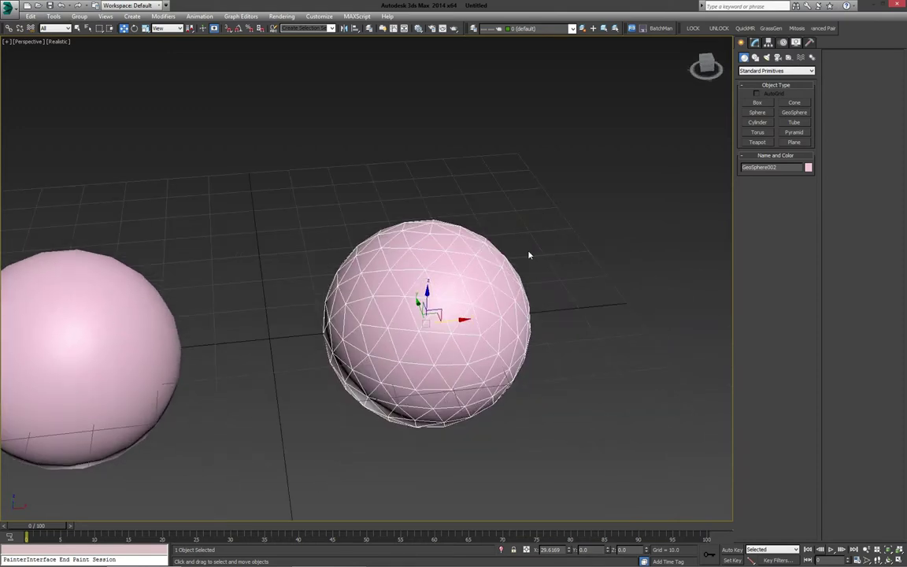
Set the copied sphere's segments to 12, trying 8 first.
{"action": "left_click", "coordinate": [754, 42]}
{"action": "mouse_move", "coordinate": [453, 260]}
{"action": "middle_mouse_down", "text": "alt"}
{"action": "mouse_move", "coordinate": [449, 240]}
{"action": "mouse_move", "coordinate": [445, 256]}
{"action": "middle_mouse_up", "text": "alt"}
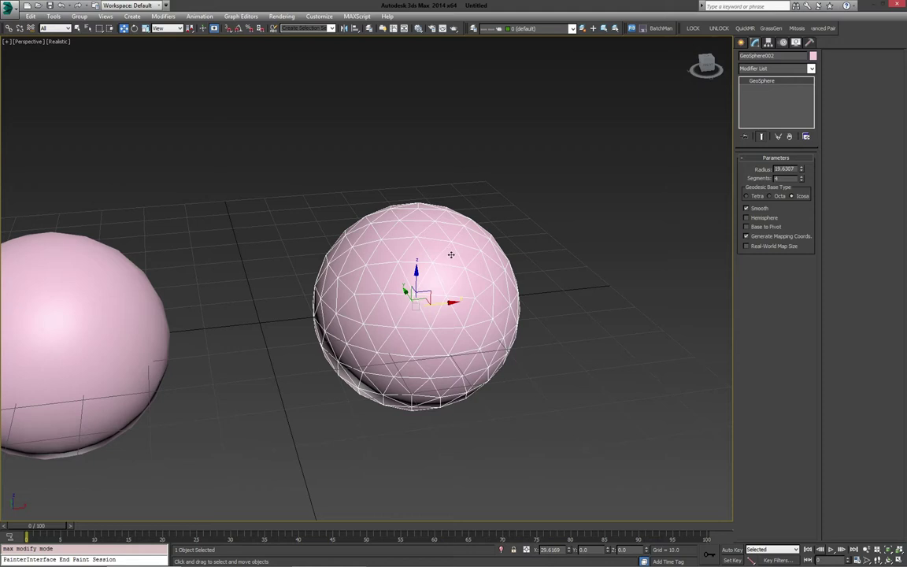
{"action": "middle_click_drag", "start_coordinate": [520, 273], "coordinate": [466, 261], "text": "alt"}
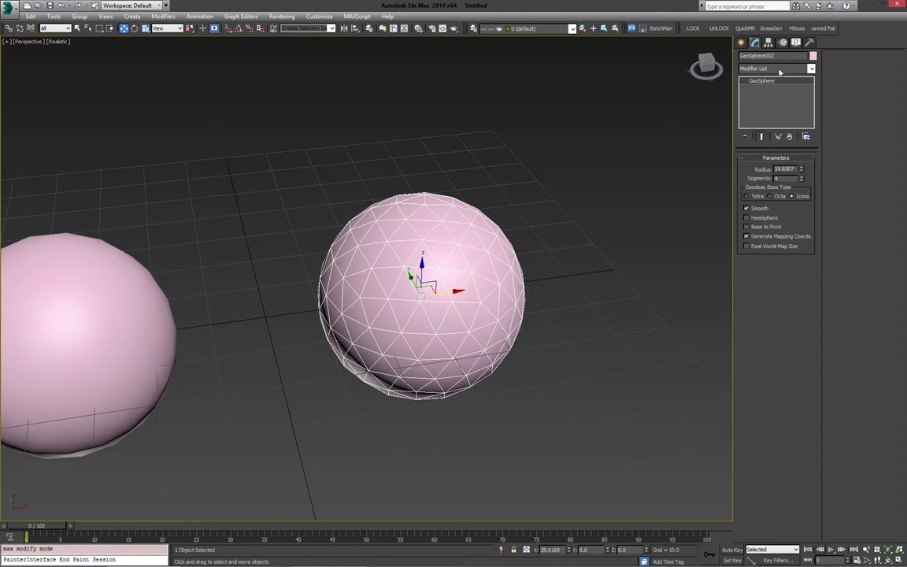
{"action": "type", "text": "8"}
{"action": "key", "text": "Return"}
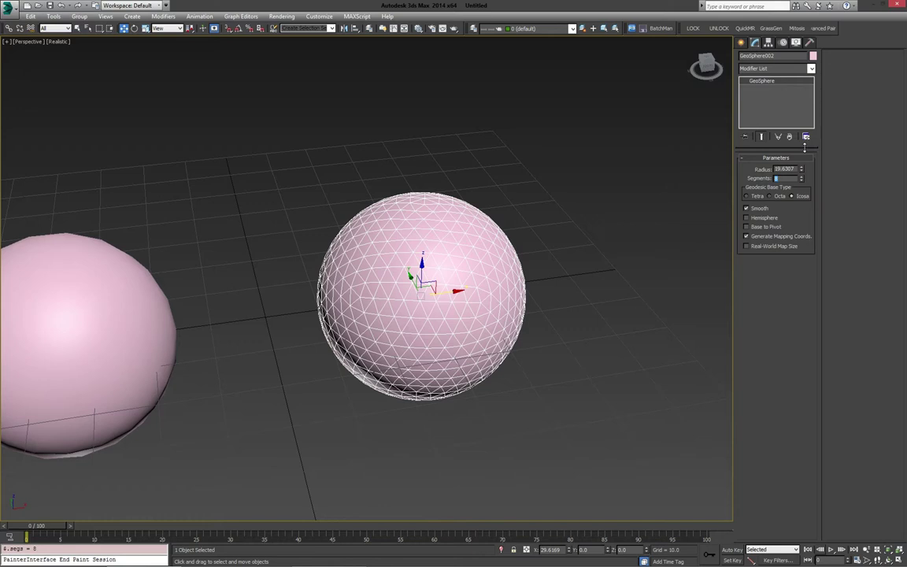
{"action": "type", "text": "12"}
{"action": "key", "text": "Return"}
{"action": "mouse_move", "coordinate": [522, 186]}
{"action": "middle_mouse_down", "text": "alt"}
{"action": "mouse_move", "coordinate": [496, 203]}
{"action": "mouse_move", "coordinate": [505, 179]}
{"action": "middle_mouse_up", "text": "alt"}
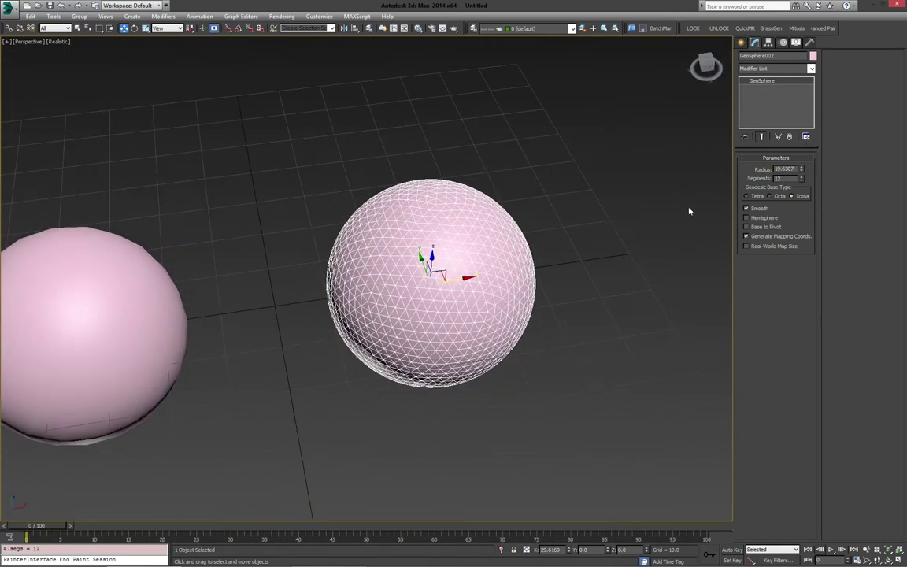
Add an FFD 4x4x4 modifier to the copied sphere and enter its control point editing level.
{"action": "mouse_move", "coordinate": [468, 239]}
{"action": "middle_mouse_down", "text": "alt"}
{"action": "mouse_move", "coordinate": [517, 213]}
{"action": "mouse_move", "coordinate": [475, 255]}
{"action": "mouse_move", "coordinate": [454, 241]}
{"action": "middle_mouse_up", "text": "alt"}
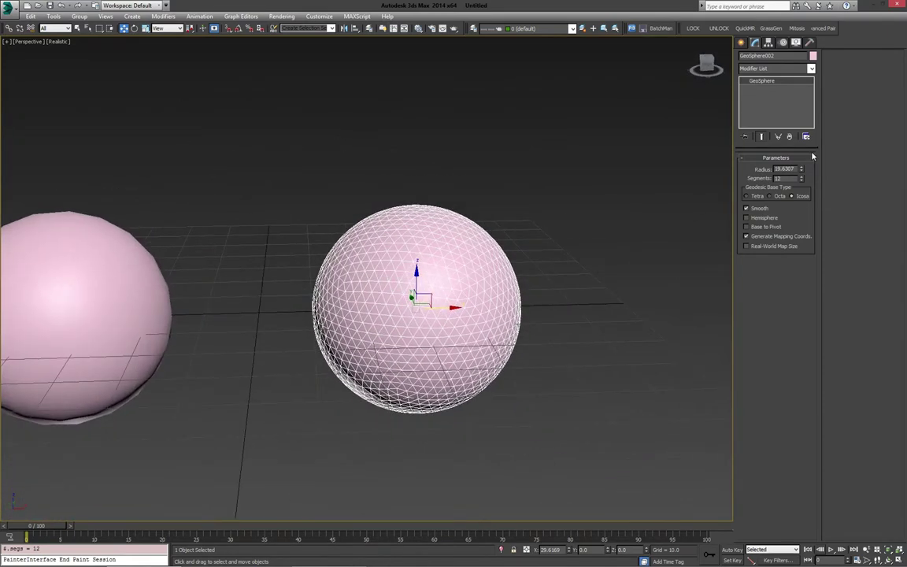
{"action": "left_click", "coordinate": [771, 70]}
{"action": "scroll", "coordinate": [776, 312], "scroll_direction": "down", "scroll_amount": 2}
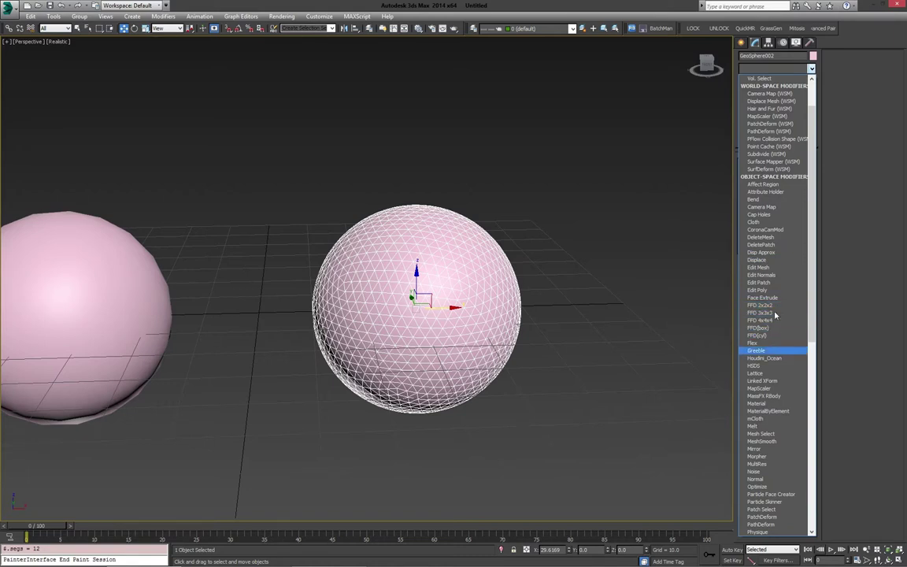
{"action": "left_click", "coordinate": [771, 321]}
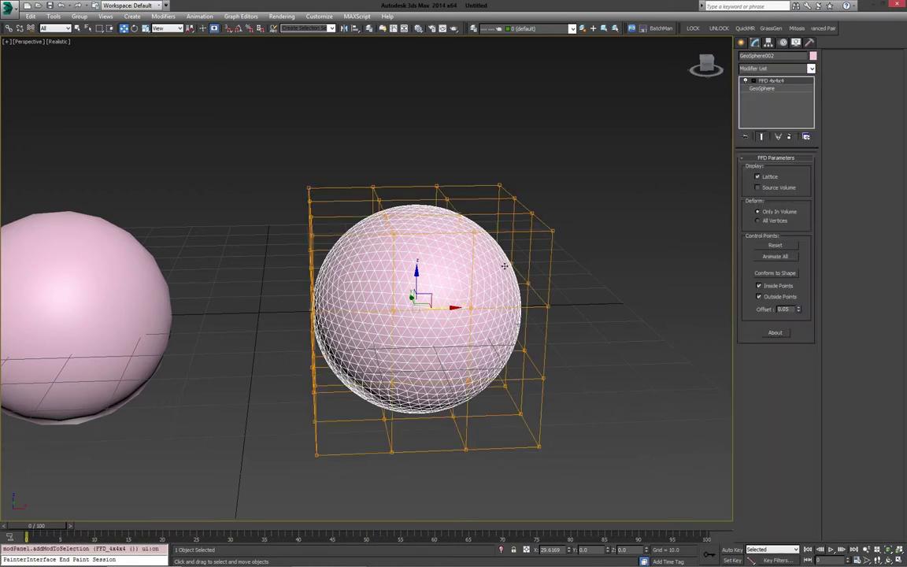
{"action": "middle_click_drag", "start_coordinate": [507, 263], "coordinate": [463, 228], "text": "alt"}
{"action": "key", "text": "1"}
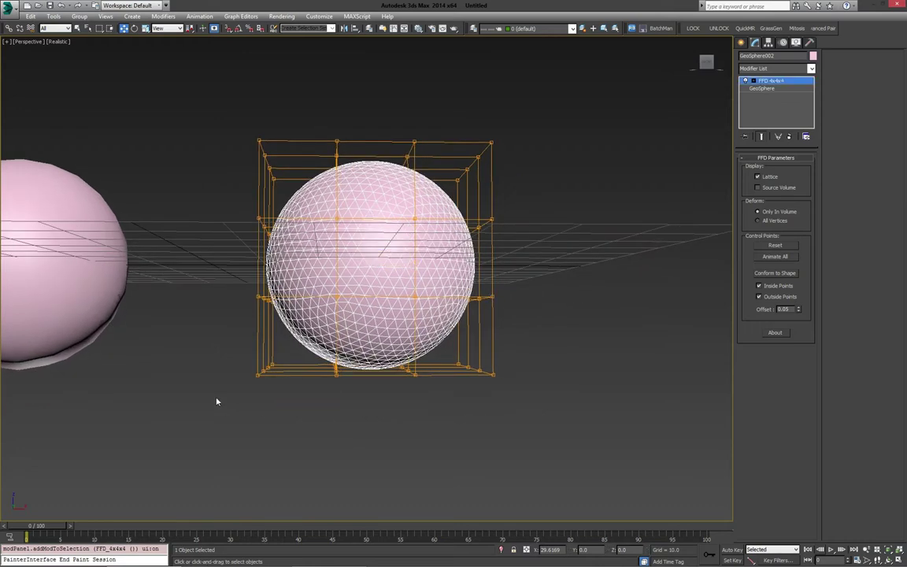
Move the bottom layer of lattice control points down and raise the layer above it slightly, tapering the sphere into a teardrop.
{"action": "left_click_drag", "start_coordinate": [177, 345], "coordinate": [540, 414]}
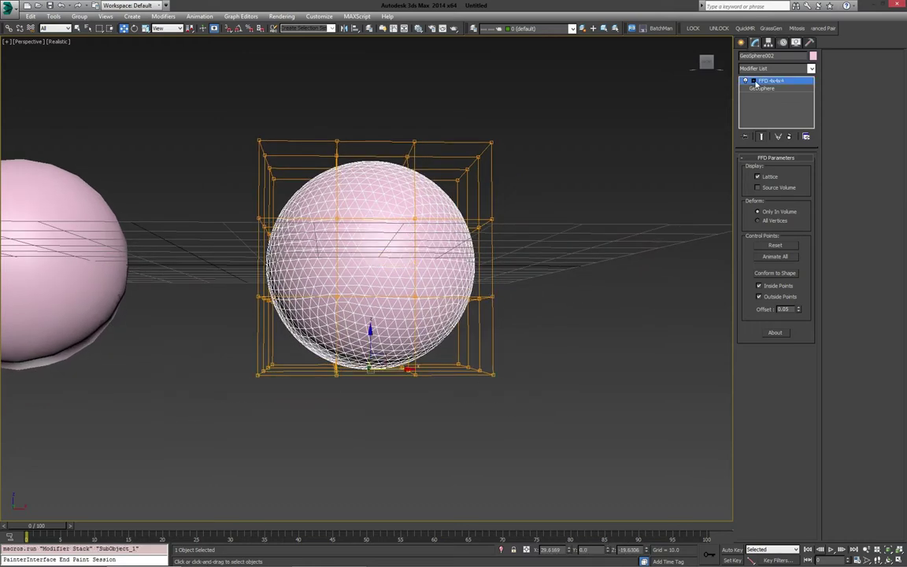
{"action": "left_click", "coordinate": [746, 81]}
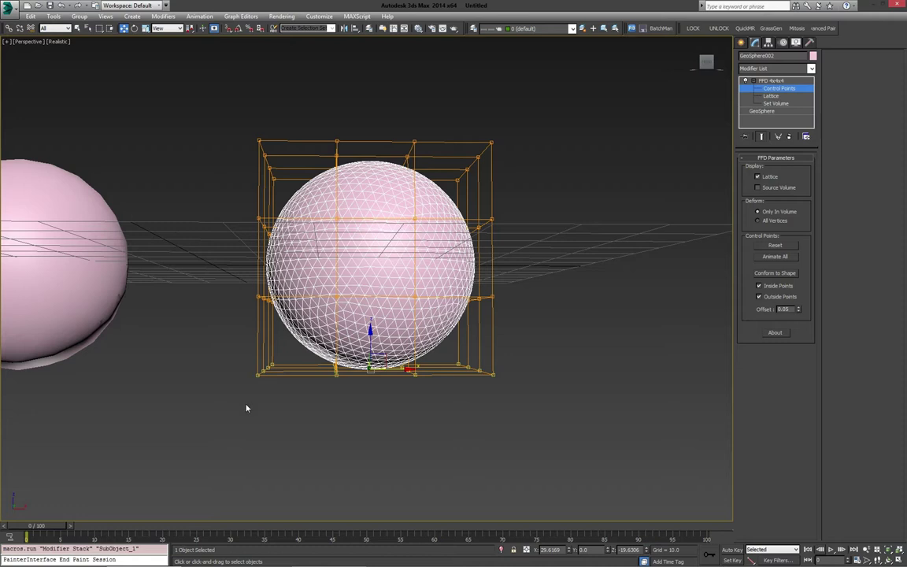
{"action": "left_click", "coordinate": [363, 340]}
{"action": "left_click_drag", "start_coordinate": [554, 418], "coordinate": [563, 419]}
{"action": "left_click_drag", "start_coordinate": [371, 339], "coordinate": [370, 417]}
{"action": "left_click_drag", "start_coordinate": [221, 278], "coordinate": [578, 329]}
{"action": "left_click_drag", "start_coordinate": [371, 260], "coordinate": [372, 243]}
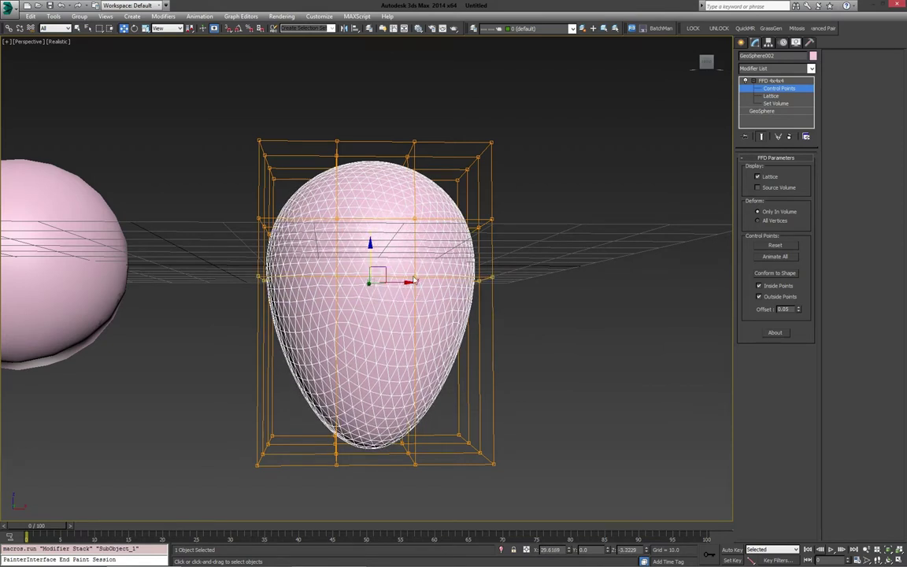
{"action": "middle_click_drag", "start_coordinate": [476, 304], "coordinate": [503, 324], "text": "alt"}
{"action": "scroll", "coordinate": [502, 325], "scroll_direction": "down", "scroll_amount": 4}
{"action": "left_click", "coordinate": [782, 81]}
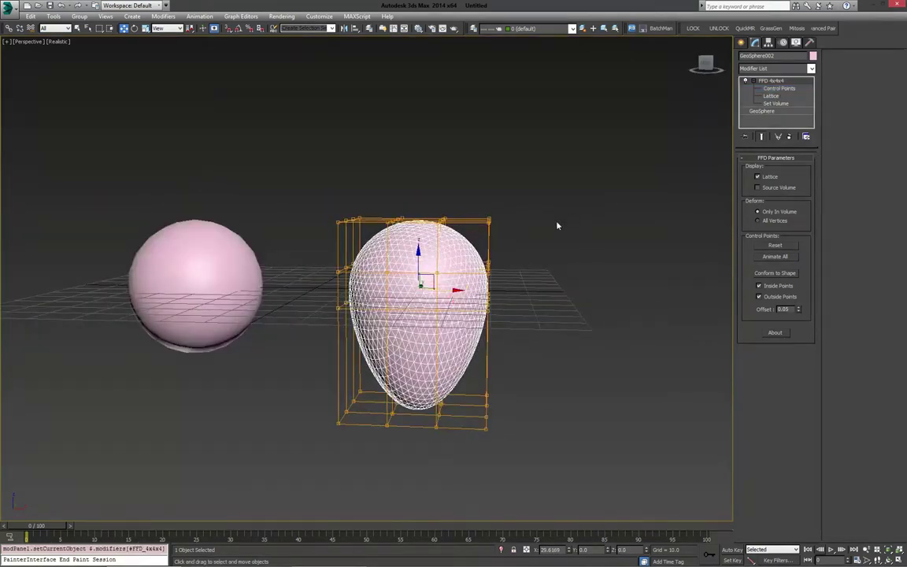
Add an FFD(cyl) modifier to the teardrop with 12 side, 2 radial and 2 height points.
{"action": "middle_click_drag", "start_coordinate": [559, 225], "coordinate": [568, 241], "text": "alt"}
{"action": "left_click", "coordinate": [776, 69]}
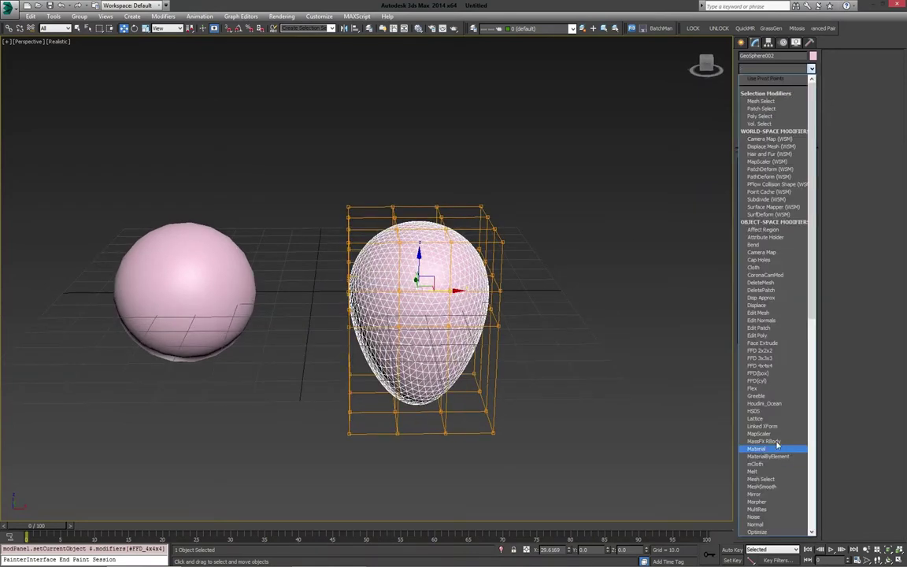
{"action": "left_click", "coordinate": [772, 383]}
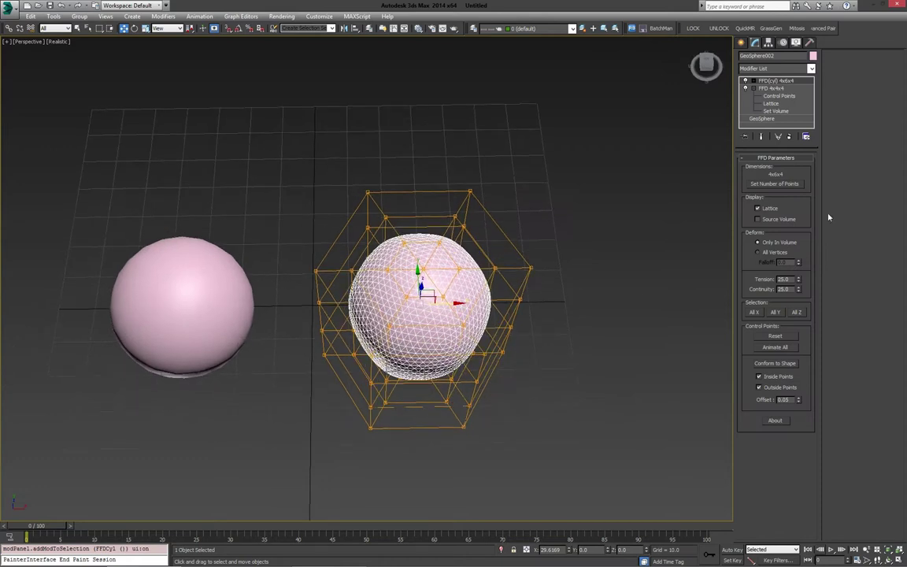
{"action": "left_click", "coordinate": [775, 183]}
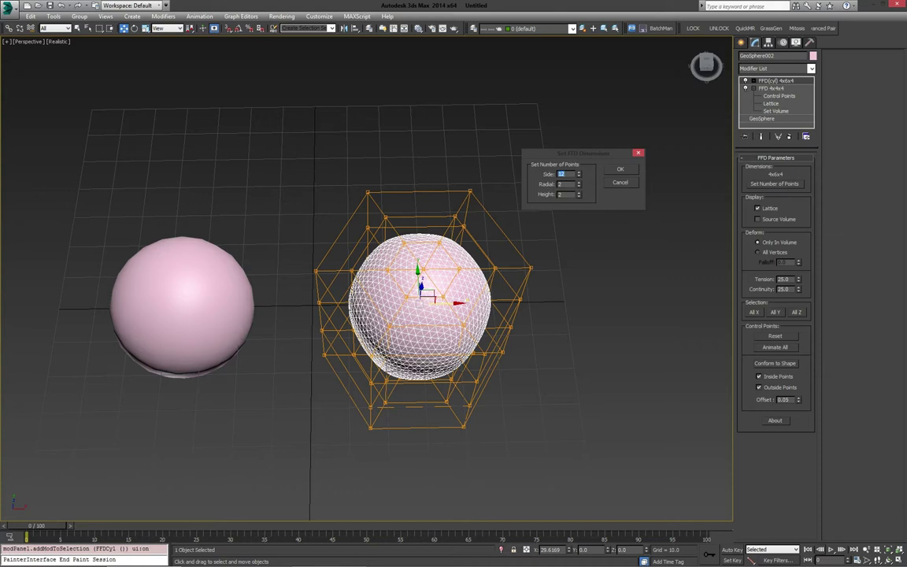
{"action": "left_click", "coordinate": [627, 171]}
Select every second column of outer control points around the cylindrical lattice.
{"action": "middle_click_drag", "start_coordinate": [425, 185], "coordinate": [433, 224], "text": "alt"}
{"action": "key", "text": "1"}
{"action": "left_click_drag", "start_coordinate": [386, 164], "coordinate": [430, 213]}
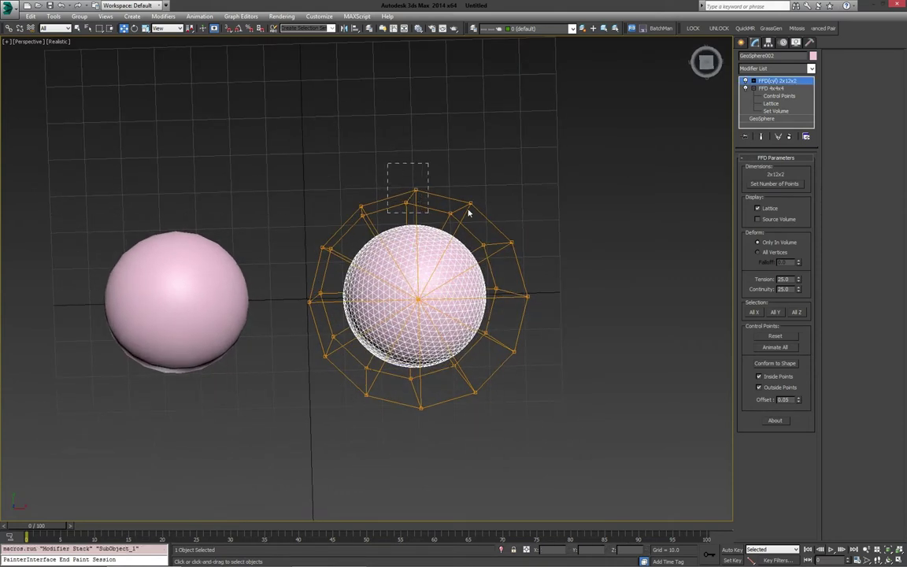
{"action": "left_click", "coordinate": [756, 81]}
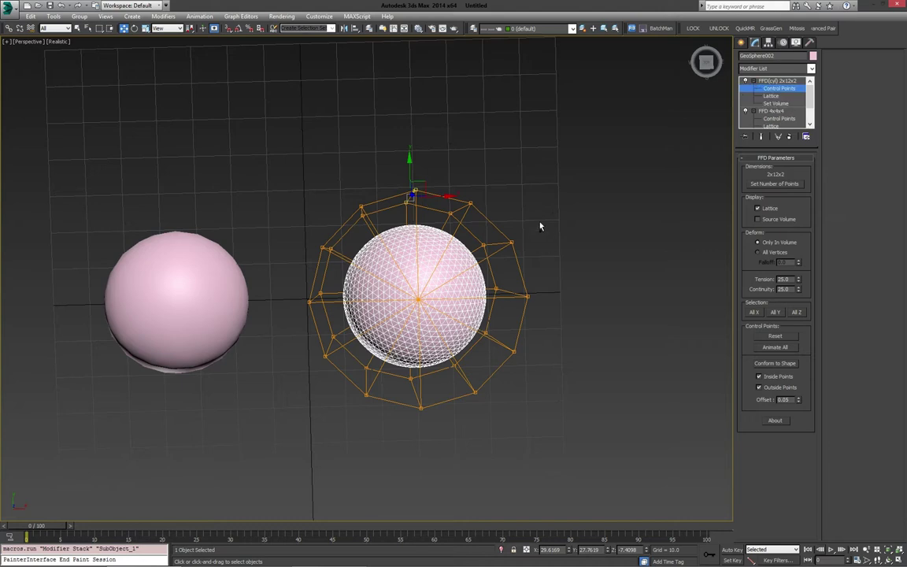
{"action": "left_click_drag", "start_coordinate": [483, 256], "coordinate": [482, 252]}
{"action": "left_click_drag", "start_coordinate": [488, 331], "coordinate": [490, 330]}
{"action": "left_click_drag", "start_coordinate": [409, 386], "coordinate": [421, 366], "text": "ctrl"}
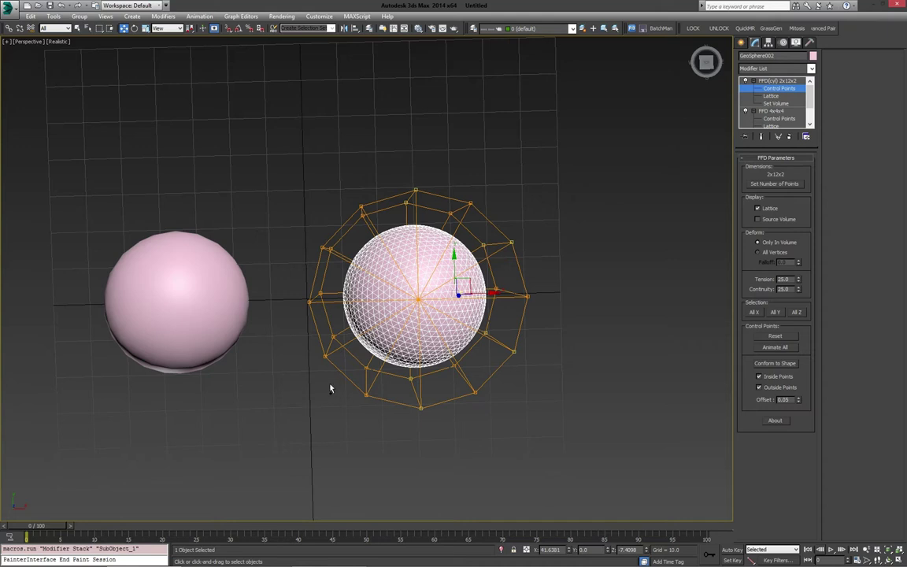
{"action": "left_click_drag", "start_coordinate": [330, 386], "coordinate": [305, 304]}
{"action": "left_click_drag", "start_coordinate": [296, 225], "coordinate": [342, 262], "text": "ctrl"}
Scale the selected control points outward uniformly to form six lobes, and leave control point editing.
{"action": "middle_click_drag", "start_coordinate": [419, 289], "coordinate": [336, 237], "text": "alt"}
{"action": "middle_click_drag", "start_coordinate": [428, 391], "coordinate": [378, 268], "text": "alt"}
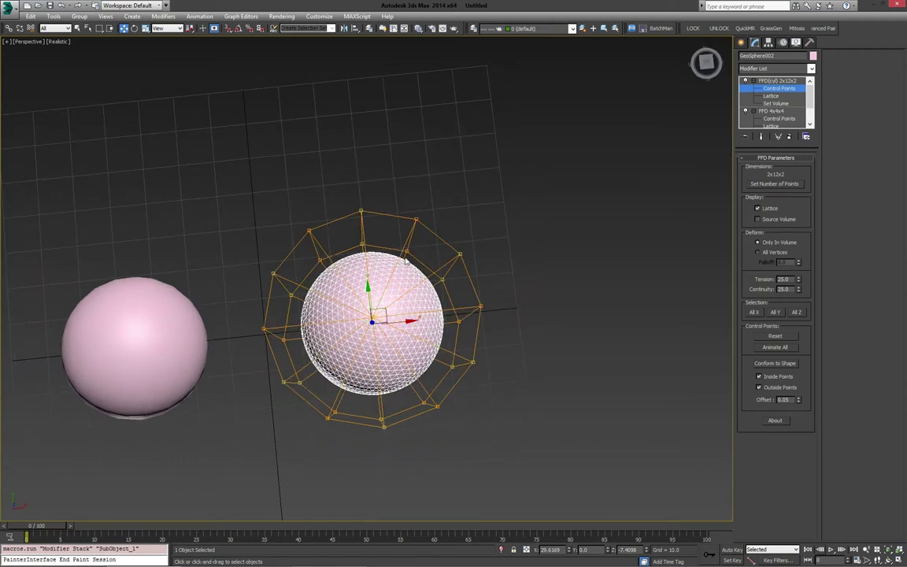
{"action": "middle_click_drag", "start_coordinate": [462, 269], "coordinate": [439, 350], "text": "alt"}
{"action": "key", "text": "r"}
{"action": "left_click_drag", "start_coordinate": [352, 328], "coordinate": [346, 312]}
{"action": "middle_click_drag", "start_coordinate": [430, 347], "coordinate": [472, 347], "text": "alt"}
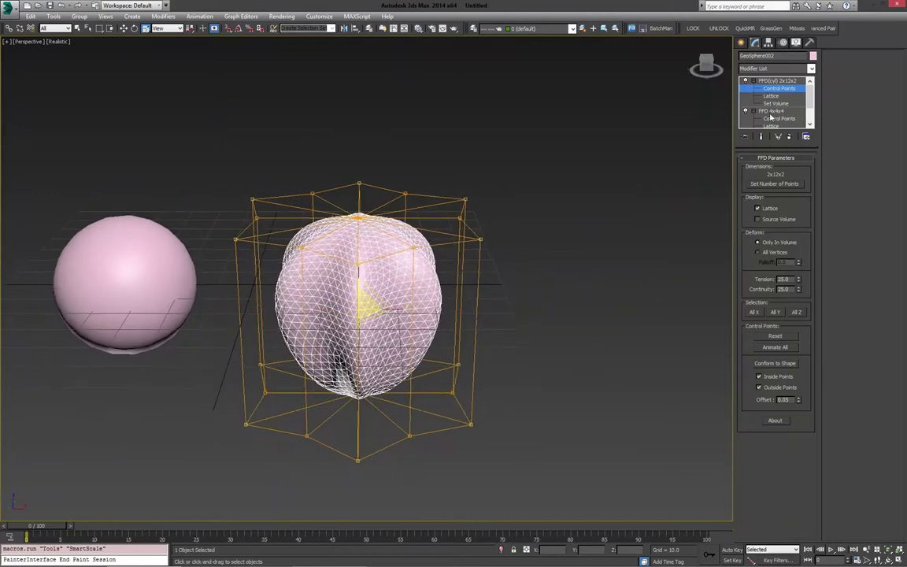
{"action": "left_click", "coordinate": [780, 83]}
Add a Twist modifier to the lobed shape and set its angle to 180.
{"action": "middle_click_drag", "start_coordinate": [363, 258], "coordinate": [406, 272], "text": "alt"}
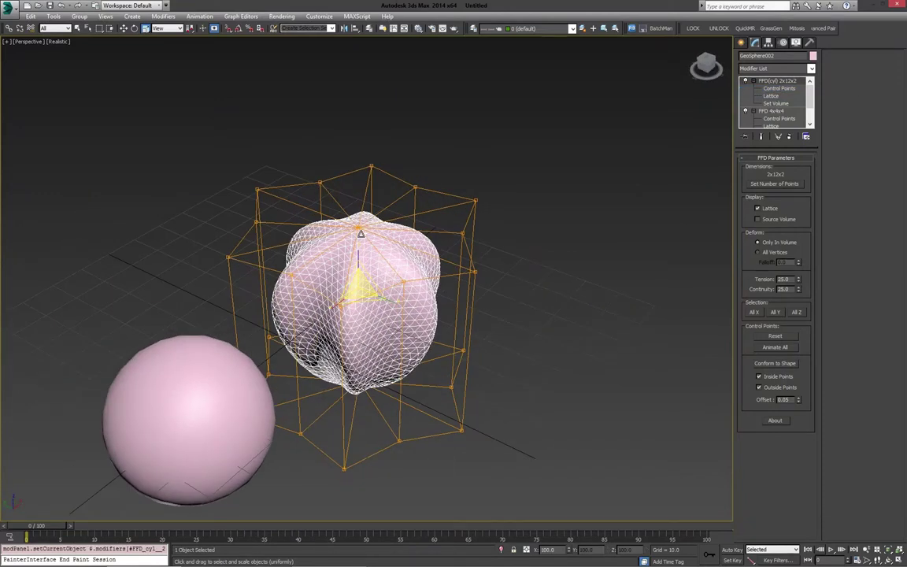
{"action": "mouse_move", "coordinate": [408, 234]}
{"action": "middle_mouse_down", "text": "alt"}
{"action": "mouse_move", "coordinate": [299, 233]}
{"action": "mouse_move", "coordinate": [370, 289]}
{"action": "mouse_move", "coordinate": [435, 237]}
{"action": "mouse_move", "coordinate": [456, 243]}
{"action": "mouse_move", "coordinate": [394, 252]}
{"action": "mouse_move", "coordinate": [425, 236]}
{"action": "middle_mouse_up", "text": "alt"}
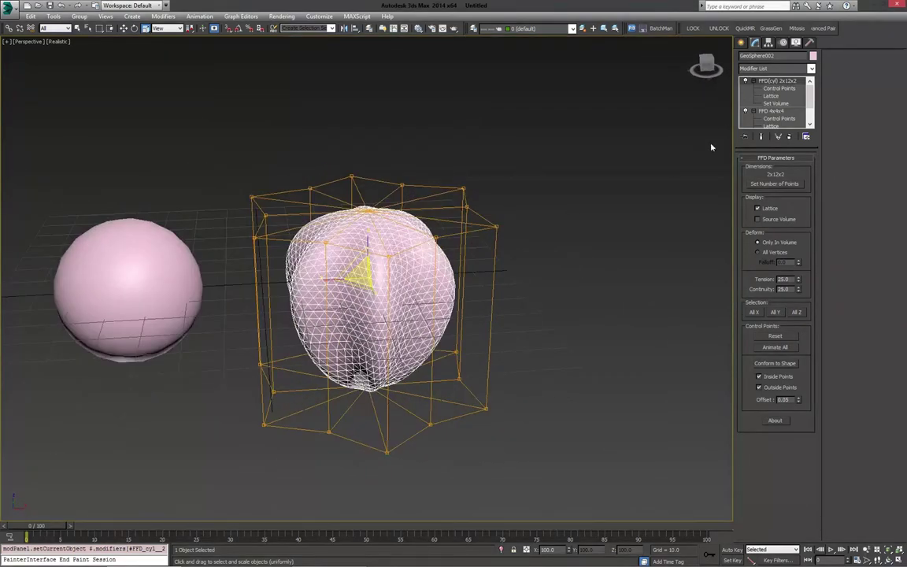
{"action": "left_click", "coordinate": [776, 70]}
{"action": "scroll", "coordinate": [768, 313], "scroll_direction": "down", "scroll_amount": 5}
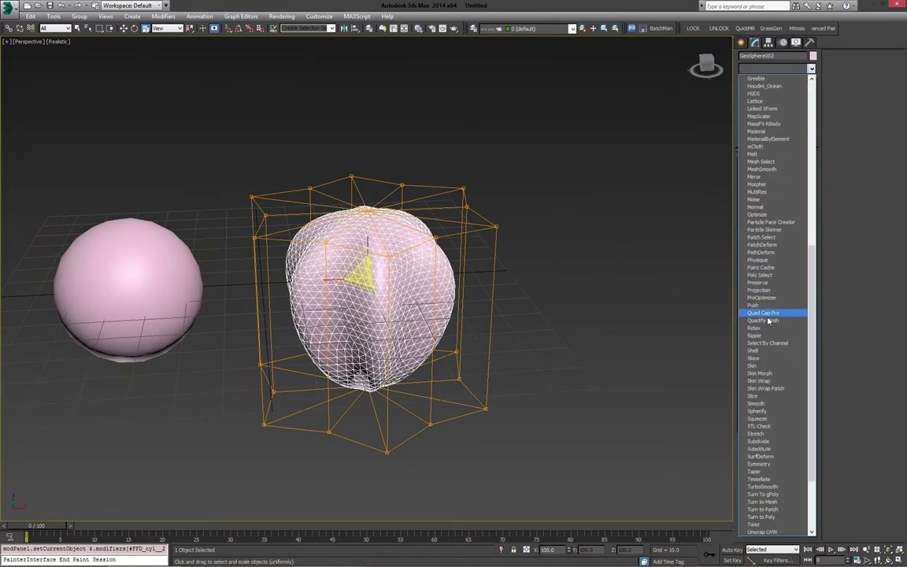
{"action": "left_click", "coordinate": [758, 524]}
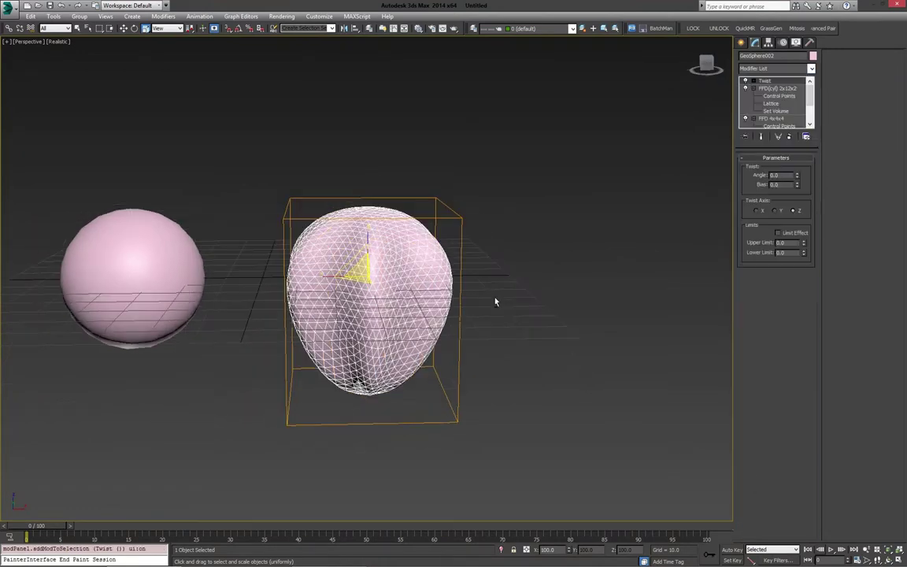
{"action": "left_click_drag", "start_coordinate": [797, 178], "coordinate": [782, 10]}
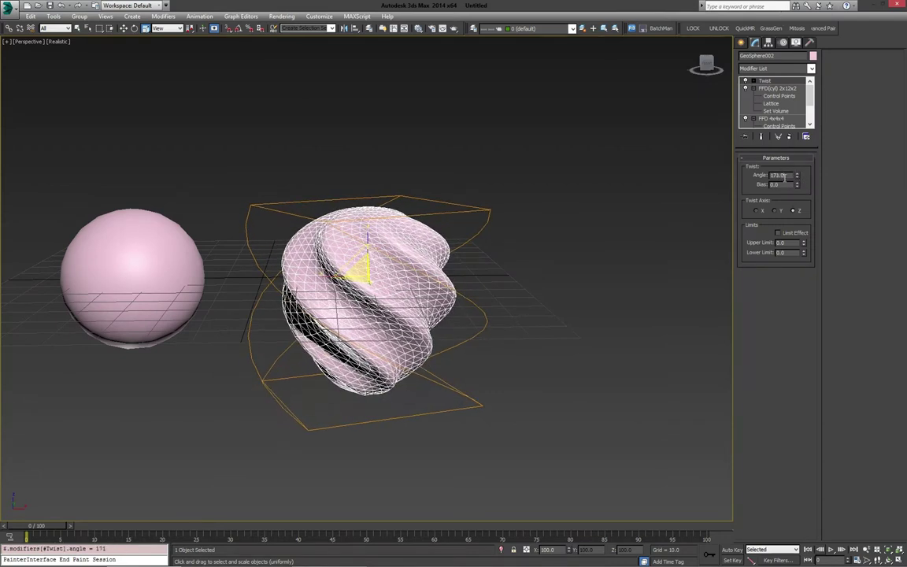
{"action": "type", "text": "180"}
{"action": "key", "text": "Return"}
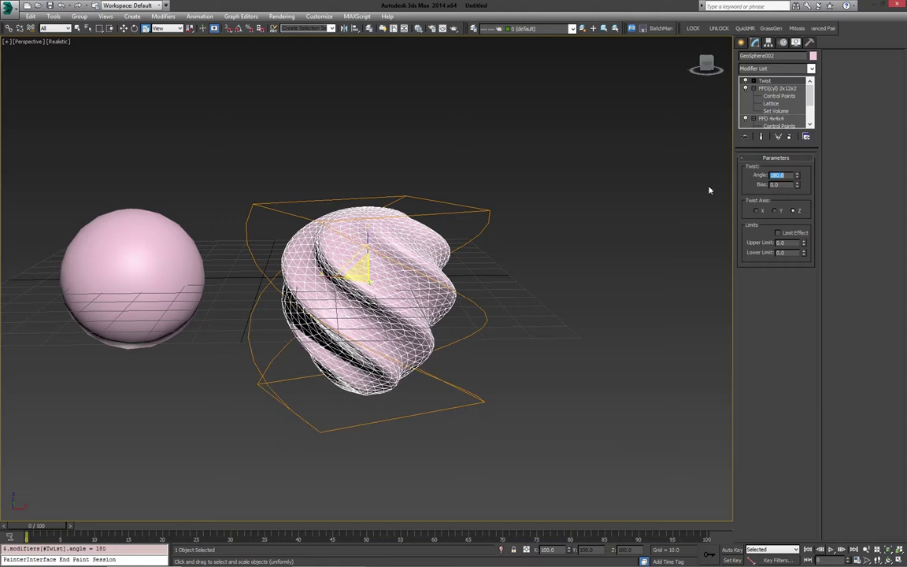
Add an Edit Poly modifier above the Twist and switch to polygon level.
{"action": "middle_click_drag", "start_coordinate": [370, 208], "coordinate": [399, 294], "text": "alt"}
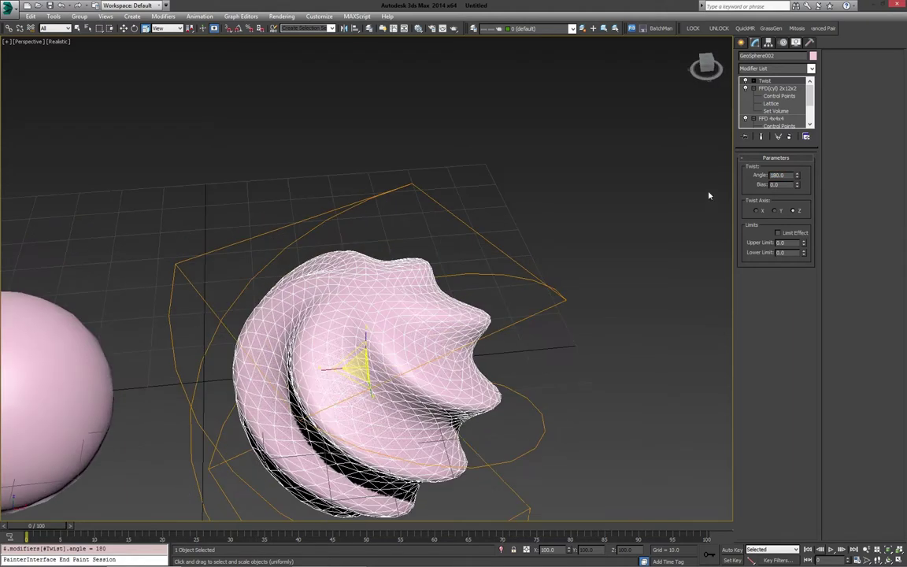
{"action": "middle_click_drag", "start_coordinate": [509, 196], "coordinate": [544, 158]}
{"action": "left_click", "coordinate": [766, 69]}
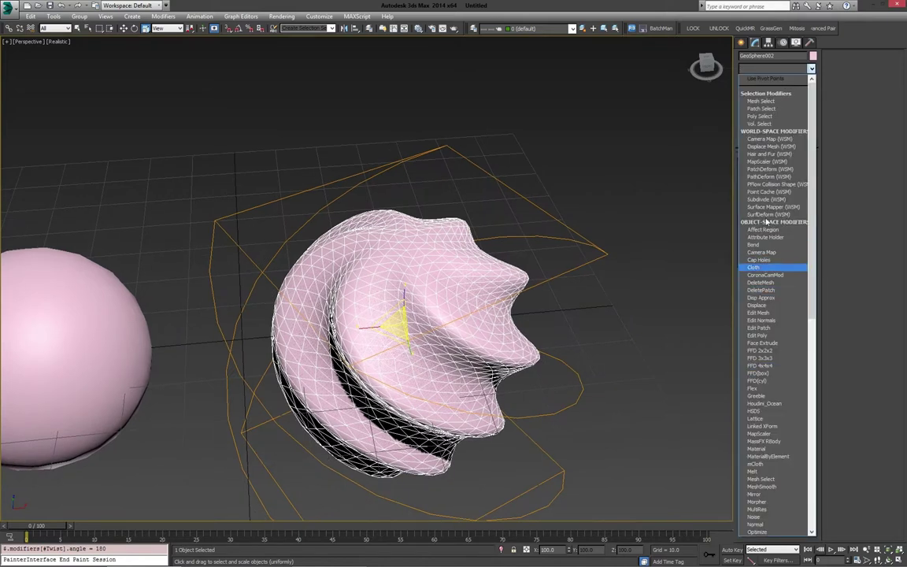
{"action": "left_click", "coordinate": [759, 336]}
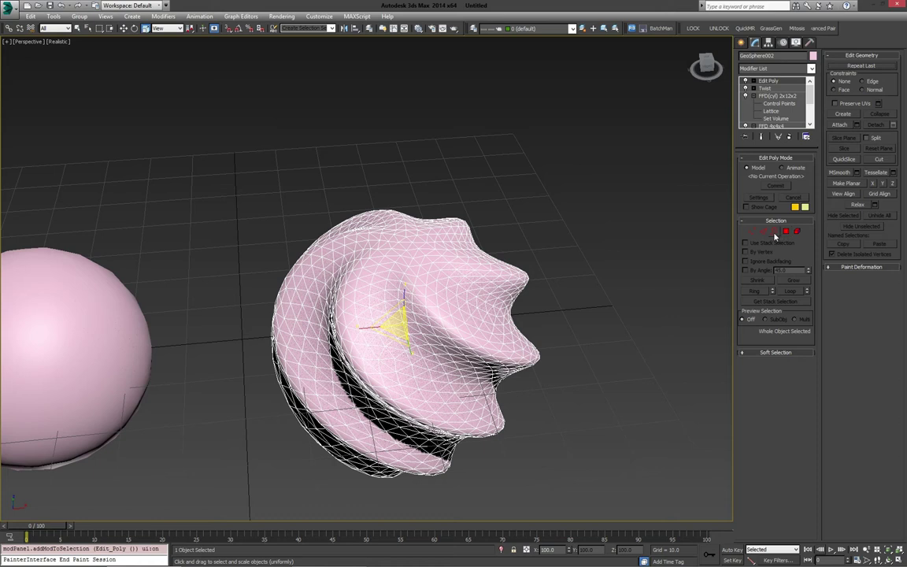
{"action": "left_click", "coordinate": [786, 231]}
Select the five polygons around the top pole of the twisted shape and scale them slightly.
{"action": "middle_click_drag", "start_coordinate": [473, 268], "coordinate": [408, 282], "text": "alt"}
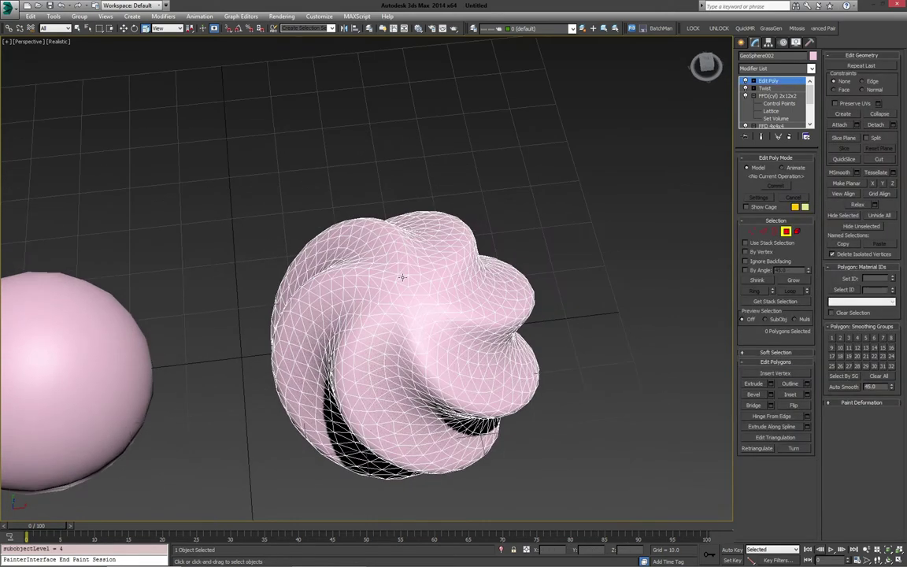
{"action": "left_click", "coordinate": [401, 277]}
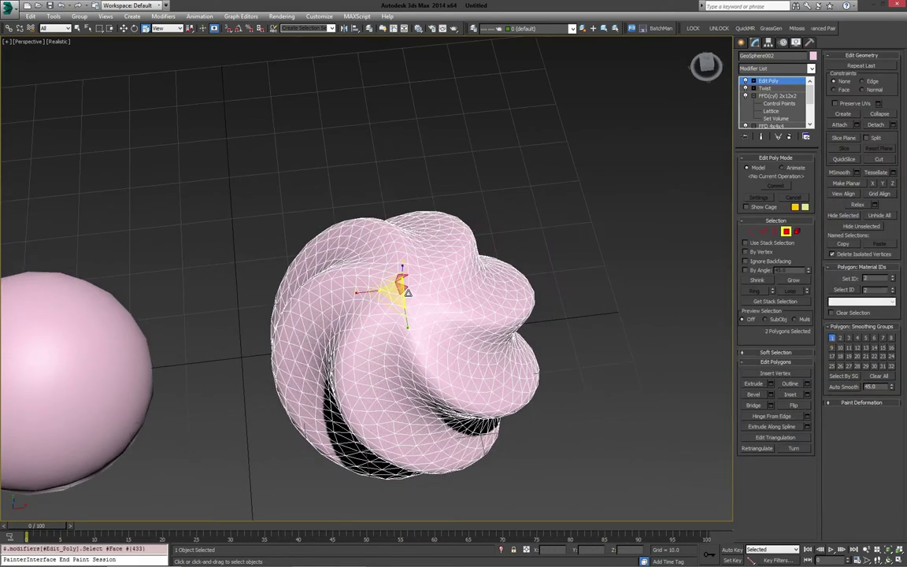
{"action": "left_click", "coordinate": [417, 284], "text": "ctrl"}
{"action": "left_click", "coordinate": [413, 281], "text": "ctrl"}
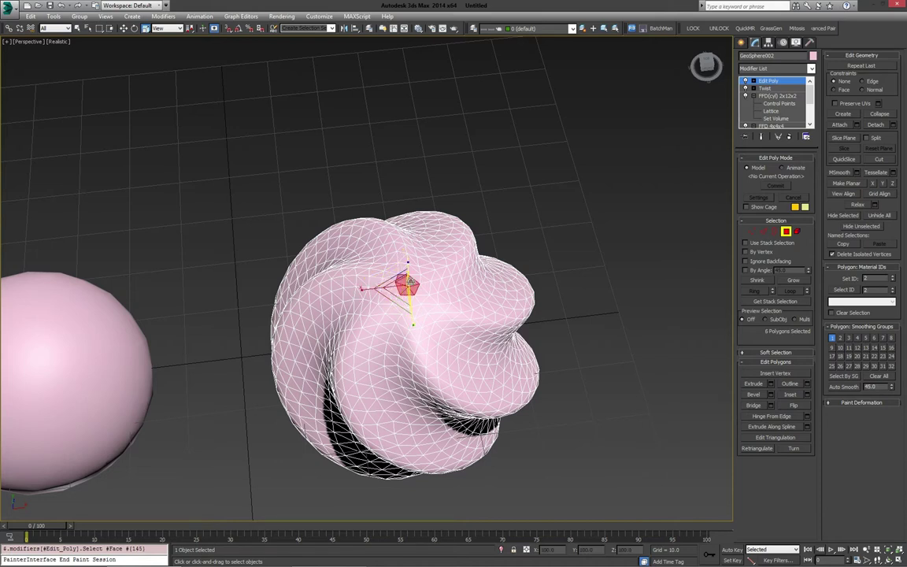
{"action": "left_click", "coordinate": [411, 278], "text": "ctrl"}
{"action": "middle_click_drag", "start_coordinate": [464, 287], "coordinate": [467, 308], "text": "alt"}
{"action": "left_click", "coordinate": [417, 277], "text": "alt"}
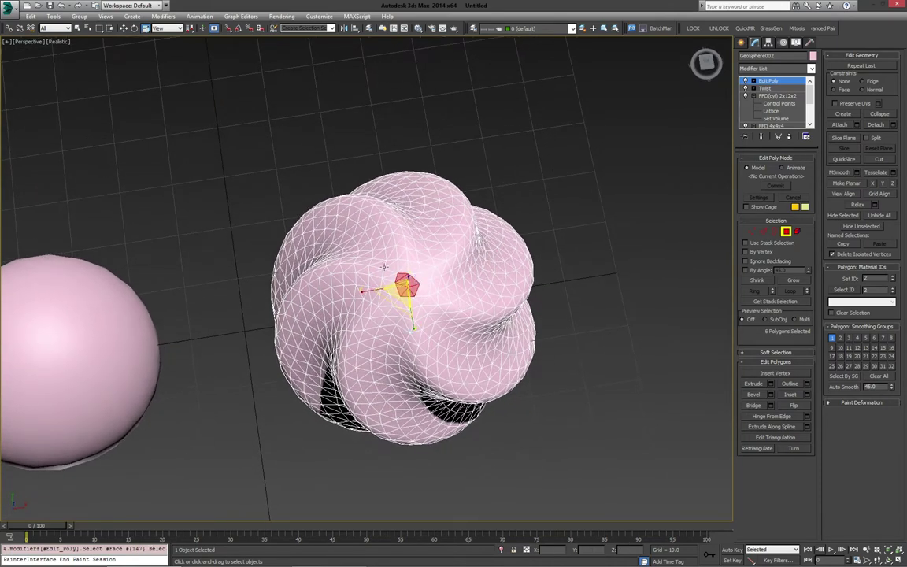
{"action": "left_click", "coordinate": [401, 277], "text": "alt"}
{"action": "left_click_drag", "start_coordinate": [401, 317], "coordinate": [391, 313]}
Extrude the five pole polygons upward into a short pentagonal stem.
{"action": "middle_click_drag", "start_coordinate": [459, 319], "coordinate": [453, 292], "text": "alt"}
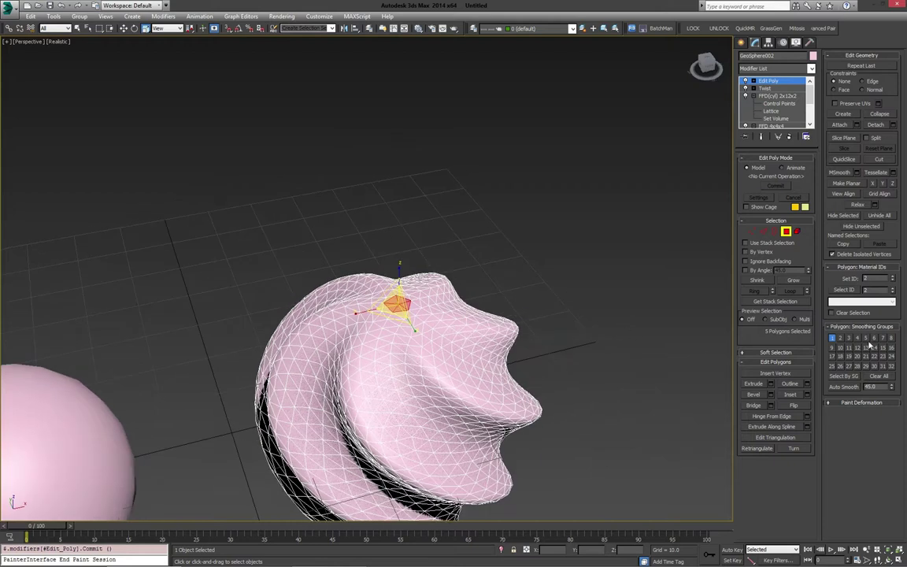
{"action": "left_click", "coordinate": [770, 386]}
{"action": "left_click_drag", "start_coordinate": [351, 272], "coordinate": [359, 251]}
{"action": "mouse_move", "coordinate": [429, 280]}
{"action": "middle_mouse_down", "text": "alt"}
{"action": "mouse_move", "coordinate": [496, 293]}
{"action": "mouse_move", "coordinate": [450, 289]}
{"action": "mouse_move", "coordinate": [432, 270]}
{"action": "middle_mouse_up", "text": "alt"}
{"action": "key", "text": "r"}
{"action": "scroll", "coordinate": [450, 289], "scroll_direction": "up", "scroll_amount": 3}
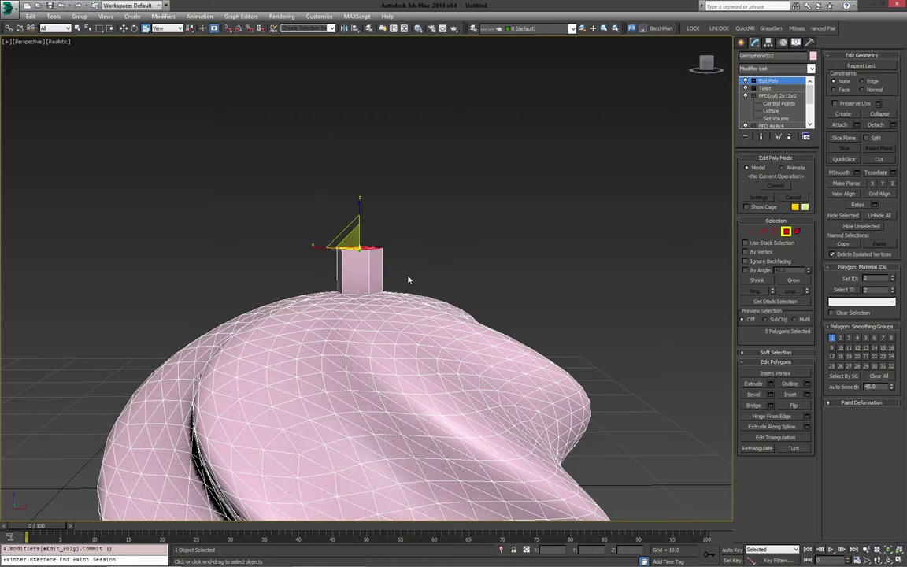
Delete the polygons closing the top of the stem.
{"action": "middle_click_drag", "start_coordinate": [408, 279], "coordinate": [589, 323], "text": "alt"}
{"action": "middle_click_drag", "start_coordinate": [570, 229], "coordinate": [371, 239], "text": "alt"}
{"action": "key", "text": "Delete"}
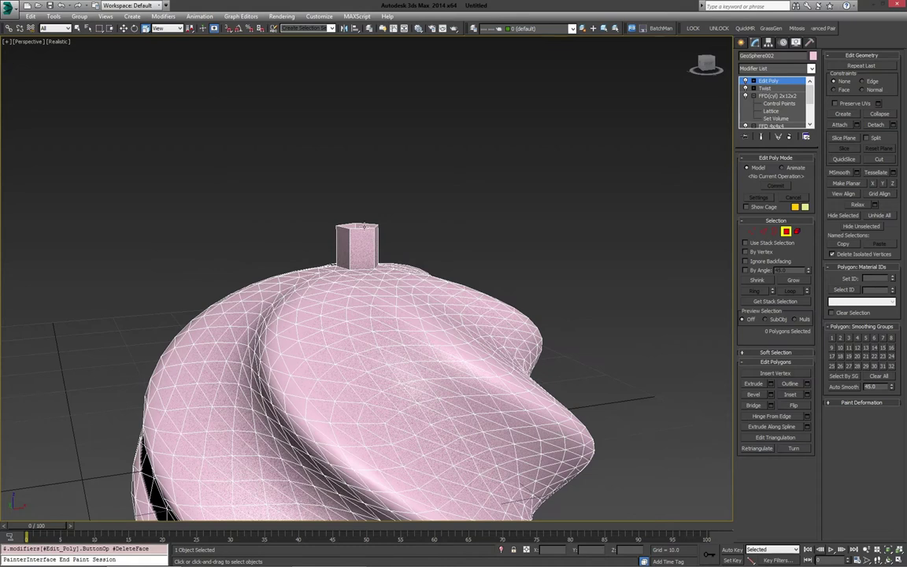
Select the stem's five side polygons and detach them to an element as a clone.
{"action": "mouse_move", "coordinate": [389, 261]}
{"action": "middle_mouse_down", "text": "alt"}
{"action": "mouse_move", "coordinate": [376, 260]}
{"action": "mouse_move", "coordinate": [411, 263]}
{"action": "mouse_move", "coordinate": [376, 254]}
{"action": "middle_mouse_up", "text": "alt"}
{"action": "left_click", "coordinate": [357, 250]}
{"action": "key", "text": "q"}
{"action": "left_click", "coordinate": [377, 245], "text": "ctrl"}
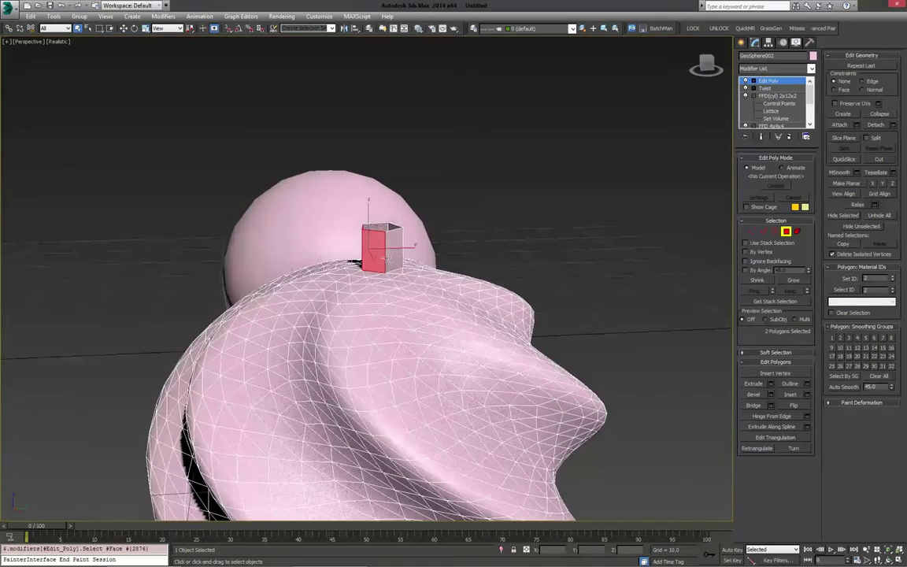
{"action": "left_click", "coordinate": [394, 250], "text": "ctrl"}
{"action": "middle_click_drag", "start_coordinate": [451, 265], "coordinate": [642, 293], "text": "alt"}
{"action": "left_click", "coordinate": [403, 243], "text": "ctrl"}
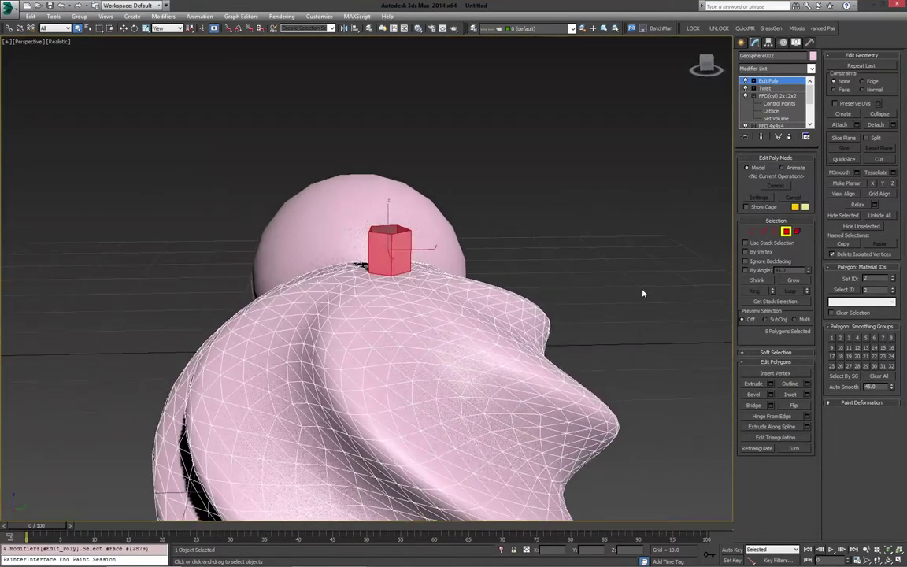
{"action": "left_click", "coordinate": [876, 124]}
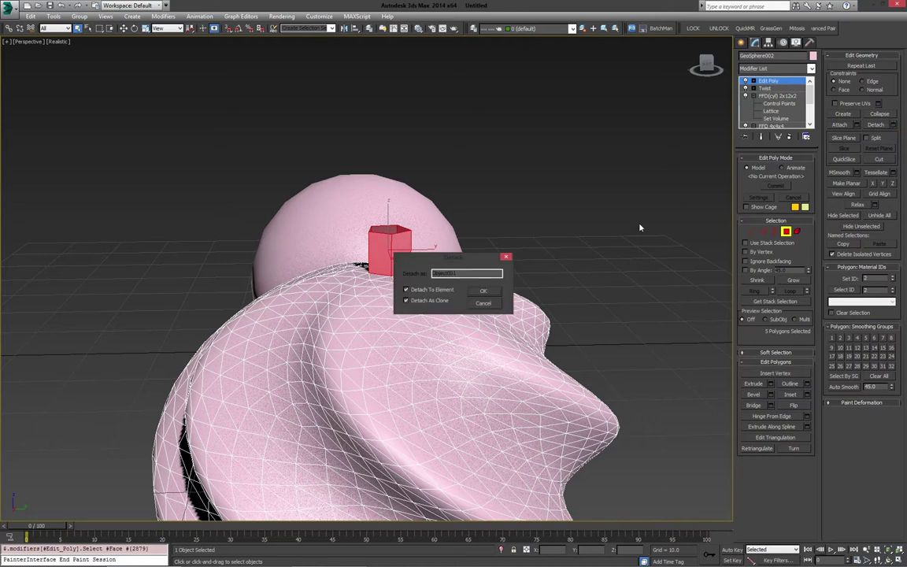
{"action": "left_click", "coordinate": [483, 293]}
Switch to element level and select only the detached pentagonal stem clone.
{"action": "middle_click_drag", "start_coordinate": [457, 276], "coordinate": [394, 264], "text": "alt"}
{"action": "left_click", "coordinate": [797, 232]}
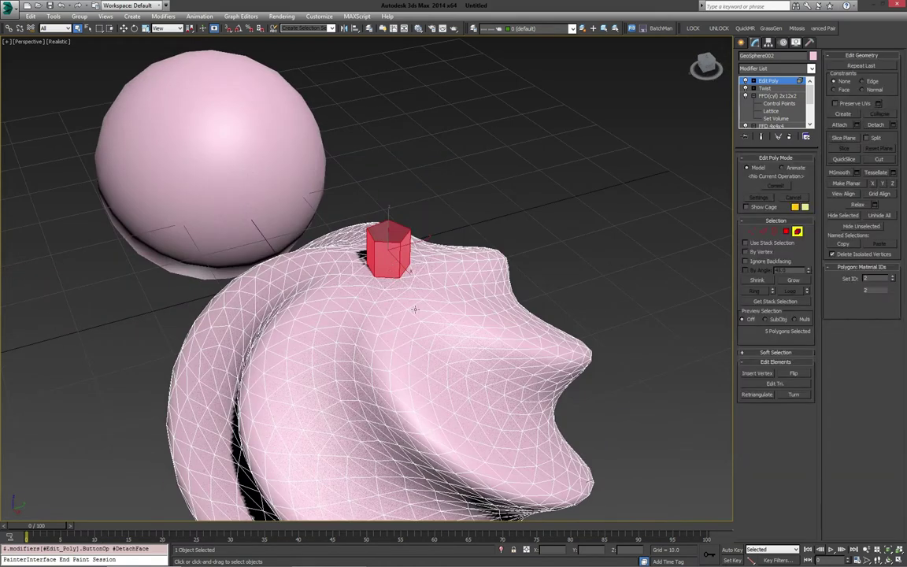
{"action": "left_click", "coordinate": [416, 309]}
{"action": "left_click", "coordinate": [399, 265]}
{"action": "left_click", "coordinate": [447, 333]}
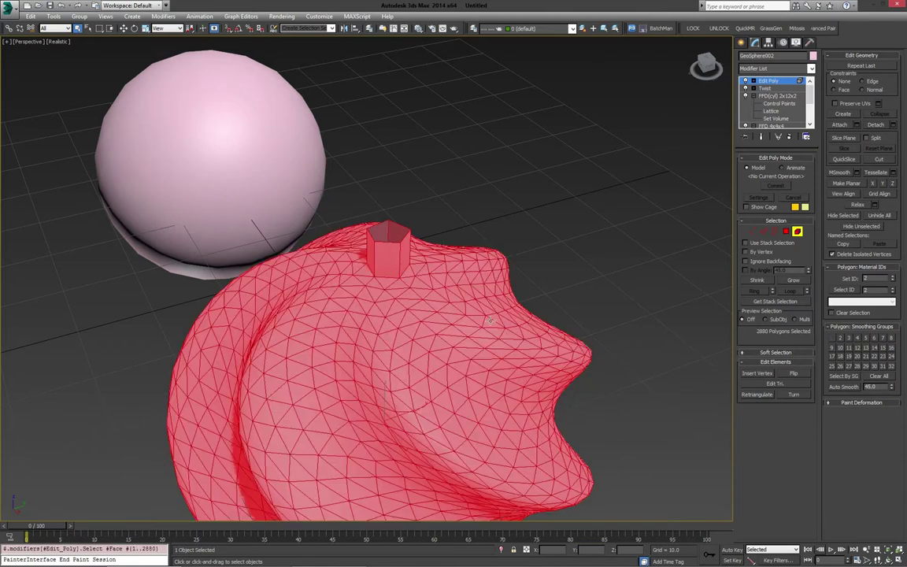
{"action": "left_click", "coordinate": [399, 256]}
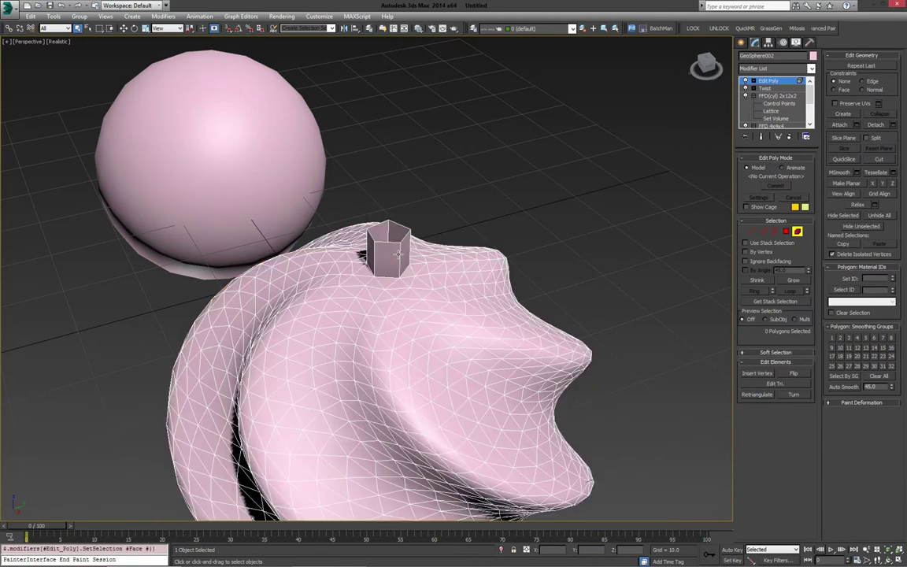
{"action": "left_click", "coordinate": [428, 263]}
{"action": "middle_click_drag", "start_coordinate": [491, 283], "coordinate": [402, 261], "text": "alt"}
{"action": "left_click", "coordinate": [381, 249]}
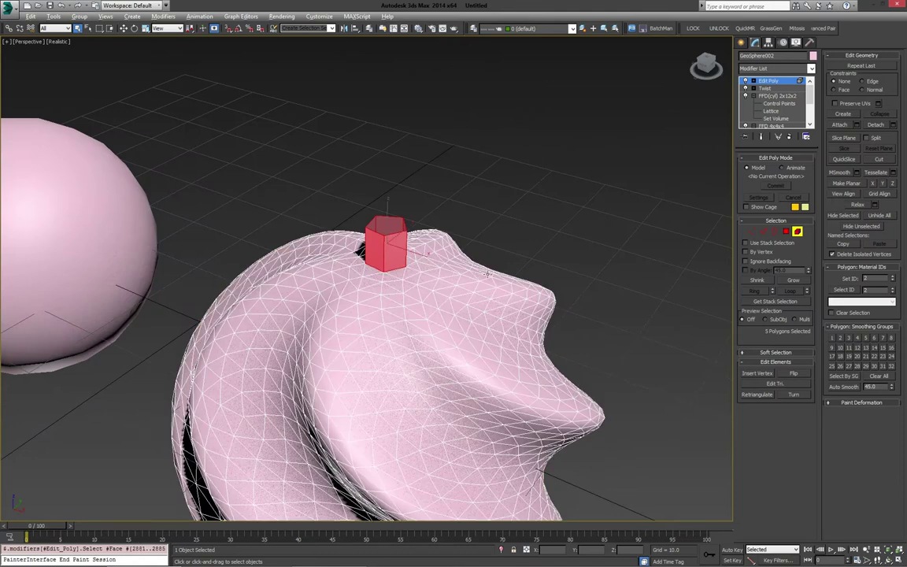
Scale the cloned stem element up uniformly to about 135%, so it surrounds the original stem.
{"action": "middle_click_drag", "start_coordinate": [487, 273], "coordinate": [409, 272], "text": "alt"}
{"action": "key", "text": "r"}
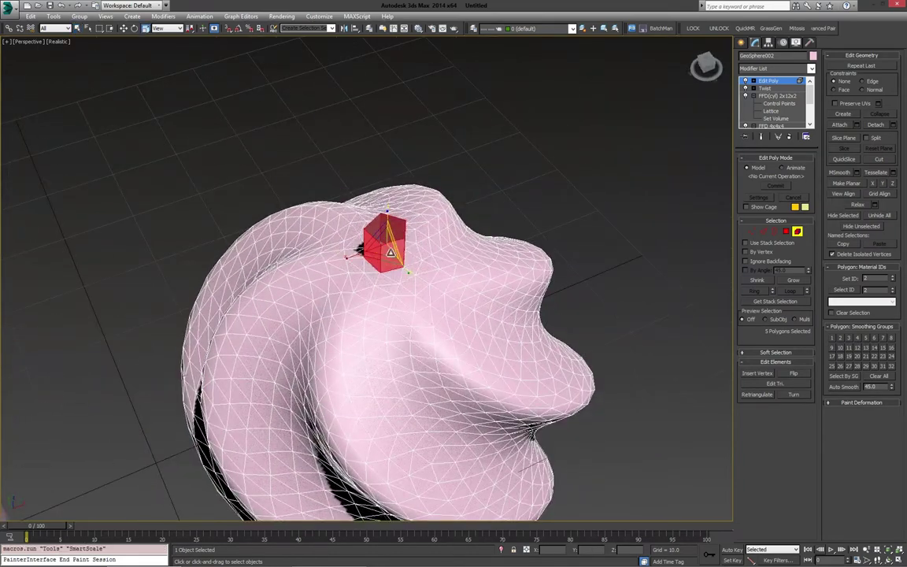
{"action": "left_click_drag", "start_coordinate": [386, 248], "coordinate": [387, 233]}
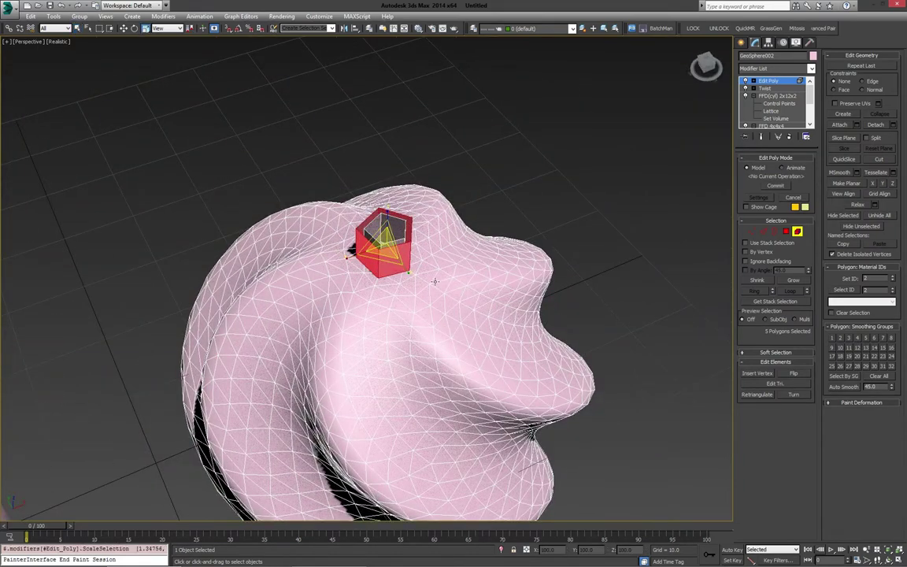
Select the open upper border of the enlarged outer stem and cap it.
{"action": "middle_click_drag", "start_coordinate": [434, 281], "coordinate": [527, 296], "text": "alt"}
{"action": "key", "text": "w"}
{"action": "key", "text": "3"}
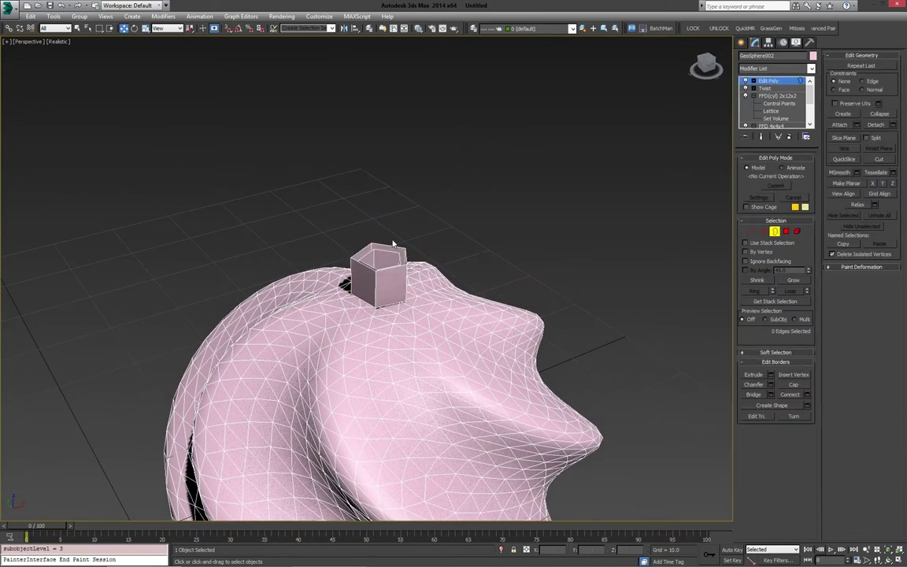
{"action": "left_click", "coordinate": [393, 247]}
{"action": "middle_click_drag", "start_coordinate": [398, 248], "coordinate": [493, 264], "text": "alt"}
{"action": "left_click", "coordinate": [793, 385]}
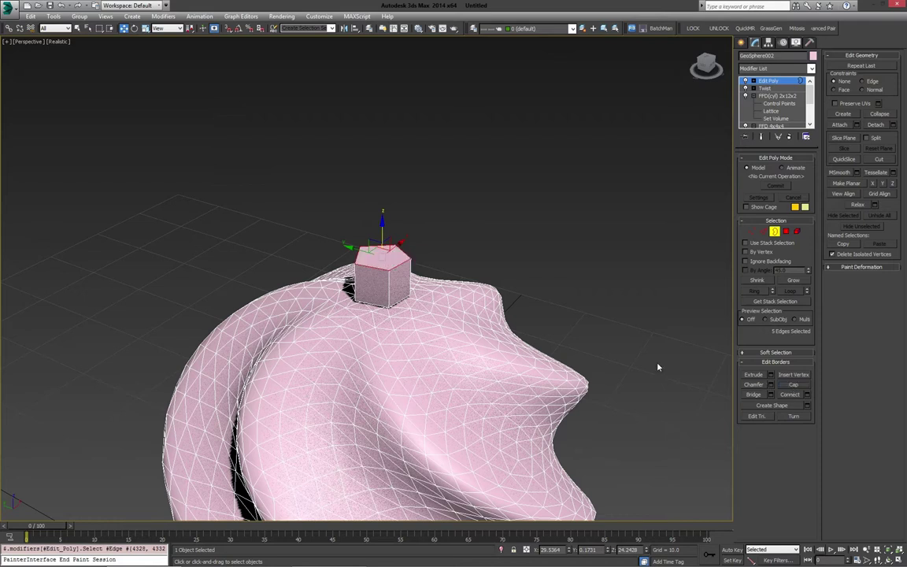
Select the outer stem's cap polygon and move it up along Z to make the stem taller.
{"action": "middle_click_drag", "start_coordinate": [512, 337], "coordinate": [486, 339], "text": "alt"}
{"action": "scroll", "coordinate": [424, 305], "scroll_direction": "up", "scroll_amount": 3}
{"action": "key", "text": "4"}
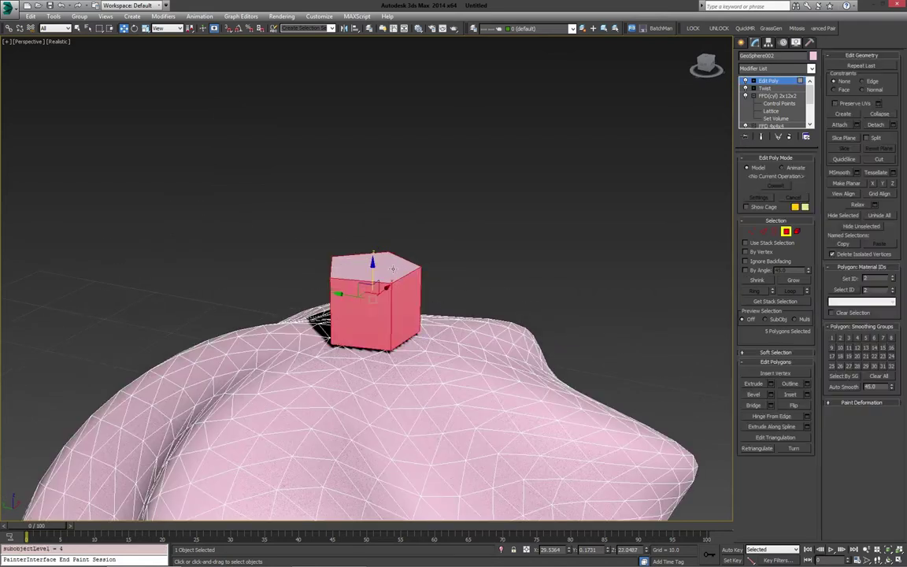
{"action": "left_click", "coordinate": [389, 272]}
{"action": "left_click_drag", "start_coordinate": [375, 230], "coordinate": [374, 219]}
Turn on see-through display for the object and leave polygon editing.
{"action": "middle_click_drag", "start_coordinate": [536, 290], "coordinate": [721, 285], "text": "alt"}
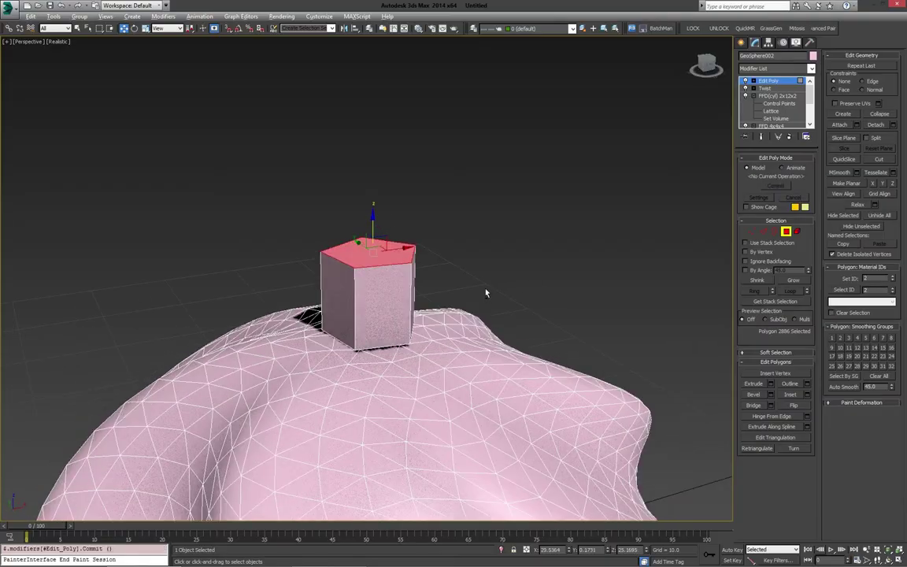
{"action": "key", "text": "alt+x"}
{"action": "middle_click_drag", "start_coordinate": [463, 295], "coordinate": [298, 258], "text": "alt"}
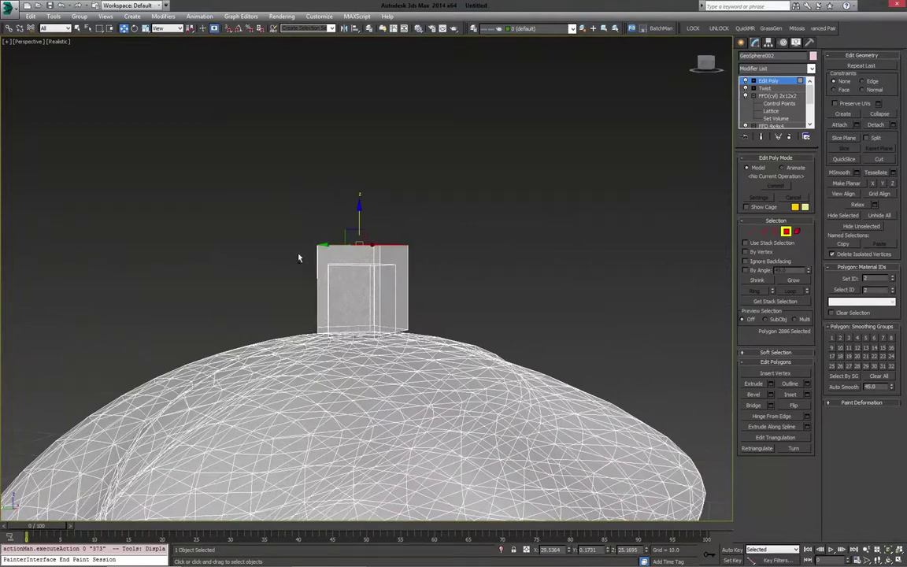
{"action": "left_click", "coordinate": [786, 232]}
Add a TurboSmooth modifier above the Edit Poly and set its iterations to 2.
{"action": "middle_click_drag", "start_coordinate": [701, 258], "coordinate": [361, 276], "text": "alt"}
{"action": "scroll", "coordinate": [356, 244], "scroll_direction": "down", "scroll_amount": 4}
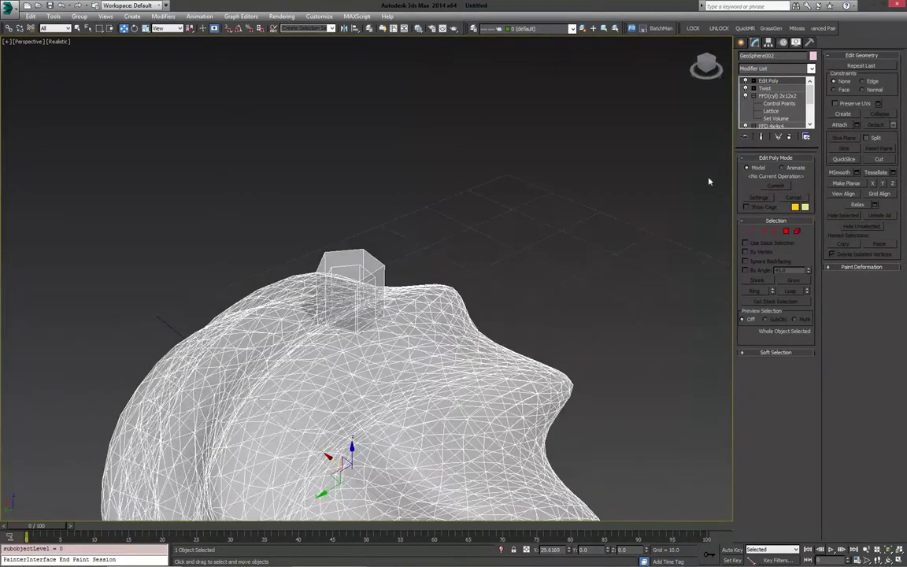
{"action": "left_click", "coordinate": [775, 68]}
{"action": "scroll", "coordinate": [773, 394], "scroll_direction": "down", "scroll_amount": 5}
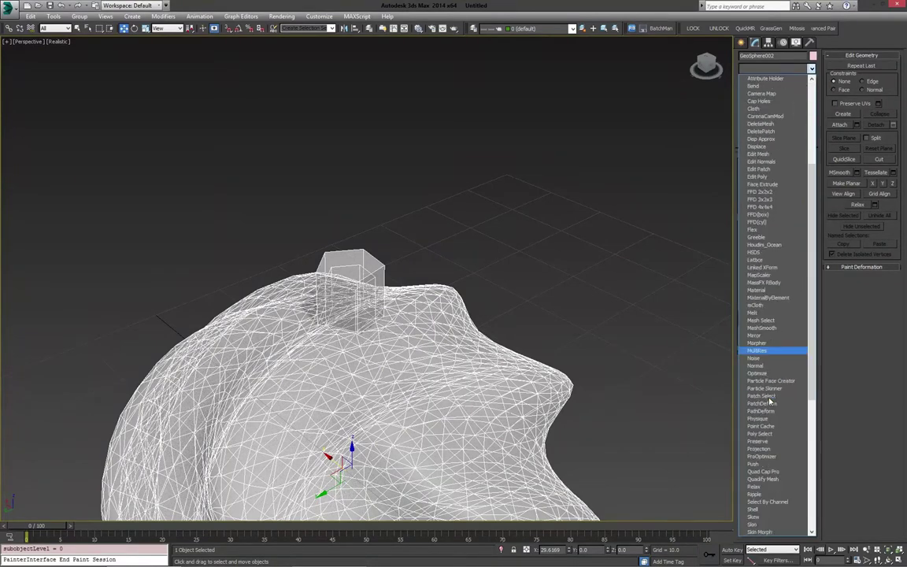
{"action": "scroll", "coordinate": [773, 401], "scroll_direction": "down", "scroll_amount": 8}
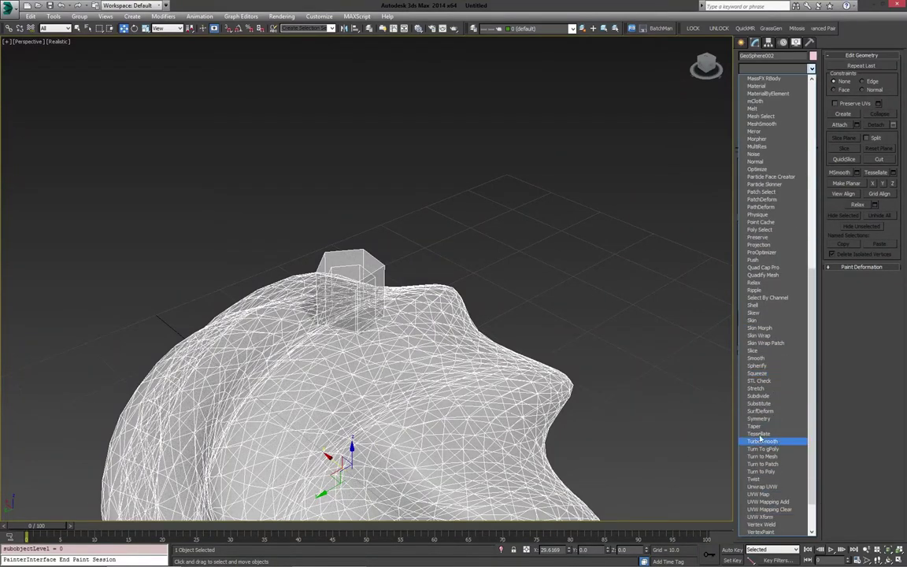
{"action": "left_click", "coordinate": [772, 444]}
{"action": "scroll", "coordinate": [482, 310], "scroll_direction": "up", "scroll_amount": 4}
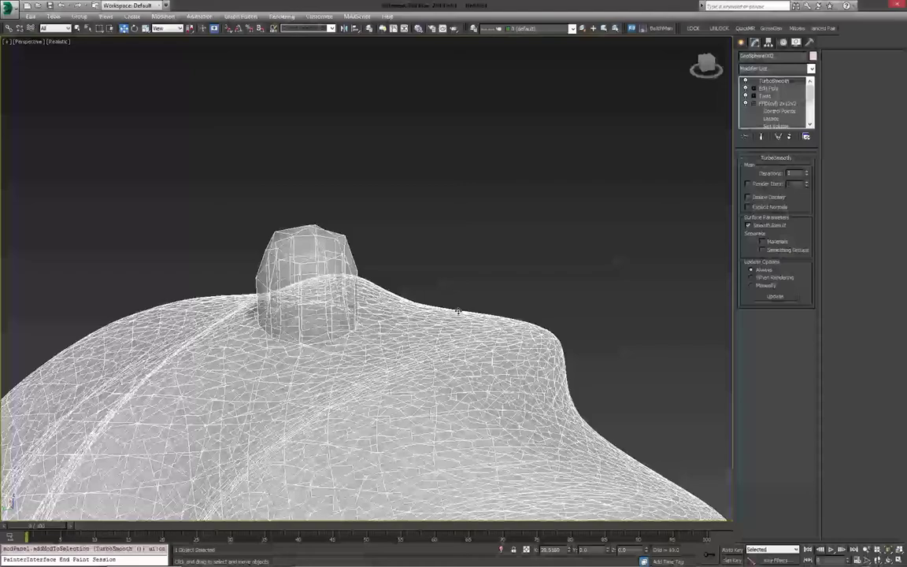
{"action": "middle_click_drag", "start_coordinate": [502, 315], "coordinate": [577, 377]}
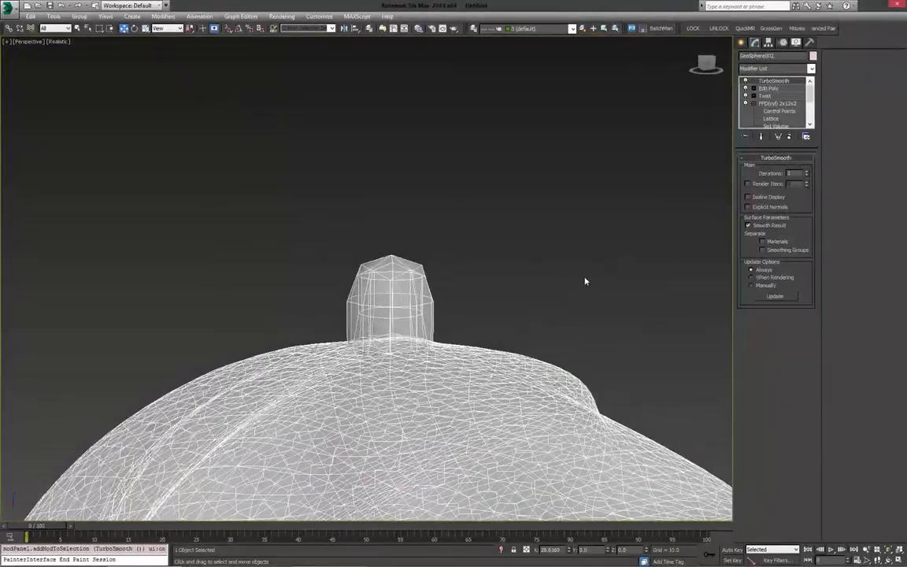
{"action": "left_click", "coordinate": [806, 171]}
{"action": "left_click", "coordinate": [807, 171]}
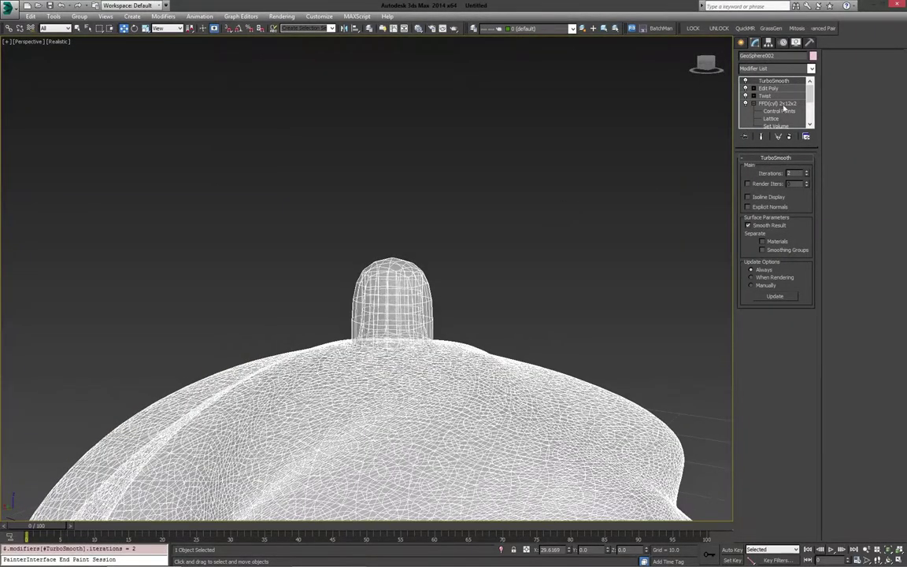
Return to the Edit Poly modifier and inset the outer stem's cap polygon slightly.
{"action": "left_click", "coordinate": [768, 89]}
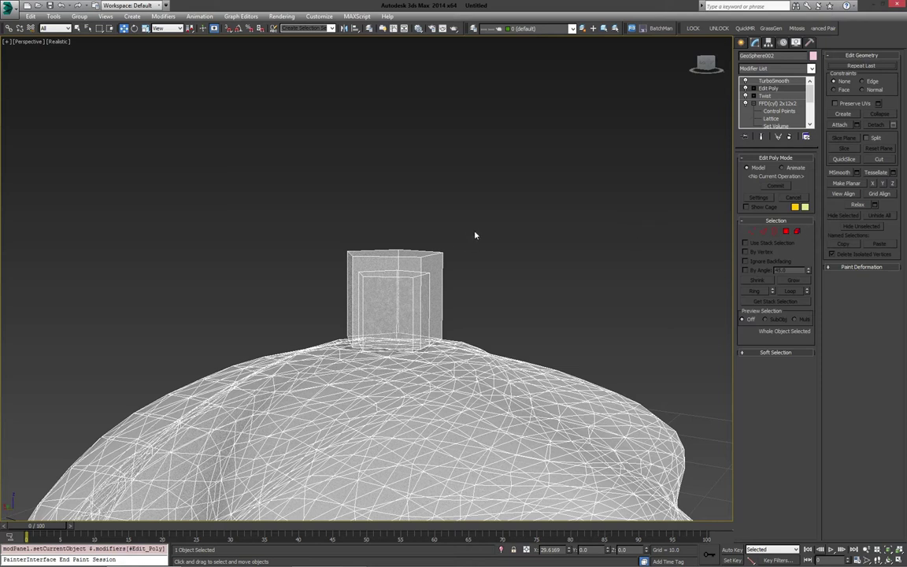
{"action": "middle_click_drag", "start_coordinate": [475, 235], "coordinate": [682, 207], "text": "alt"}
{"action": "key", "text": "4"}
{"action": "left_click", "coordinate": [425, 302]}
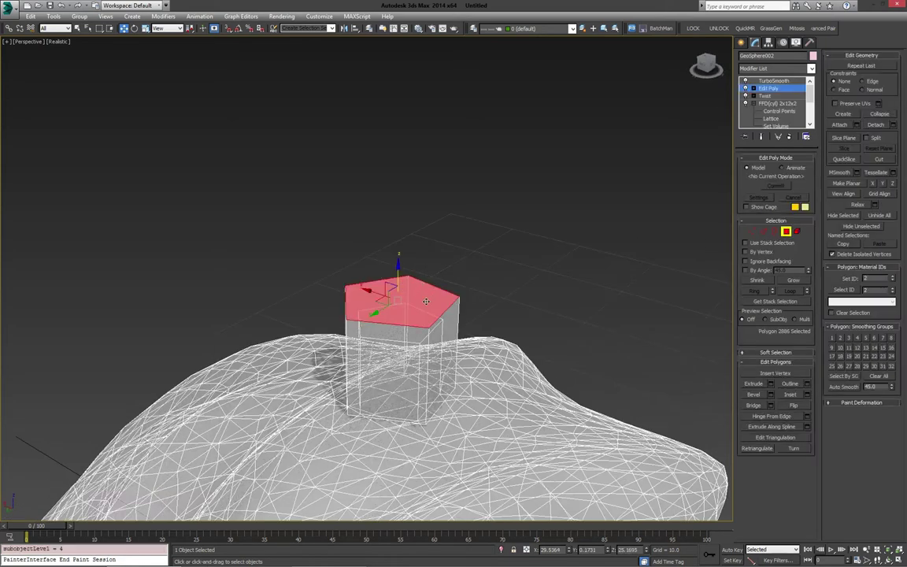
{"action": "left_click", "coordinate": [790, 395]}
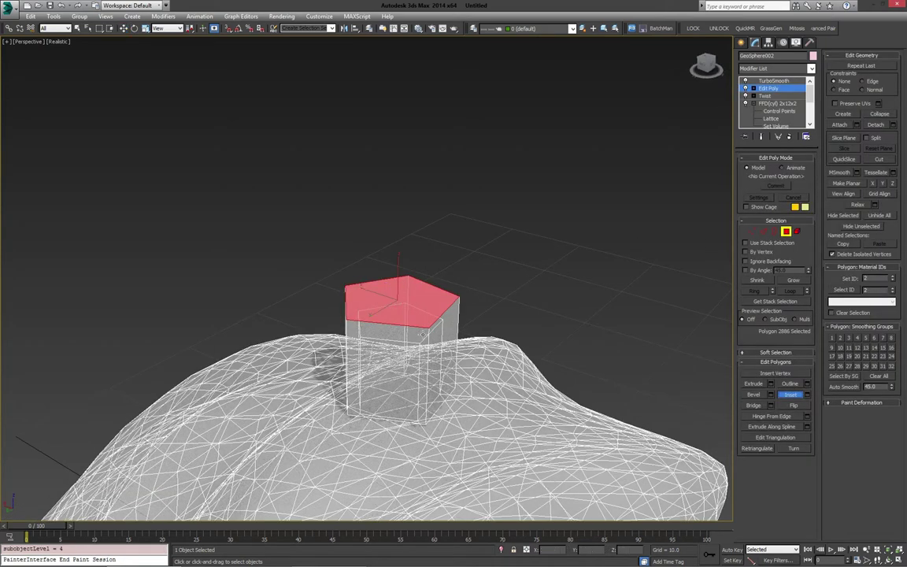
{"action": "left_click_drag", "start_coordinate": [423, 313], "coordinate": [424, 315]}
{"action": "left_click", "coordinate": [792, 399]}
Connect the outer stem's vertical edges with one segment and move the new edge loop up close to the cap.
{"action": "middle_click_drag", "start_coordinate": [533, 388], "coordinate": [529, 355], "text": "alt"}
{"action": "key", "text": "2"}
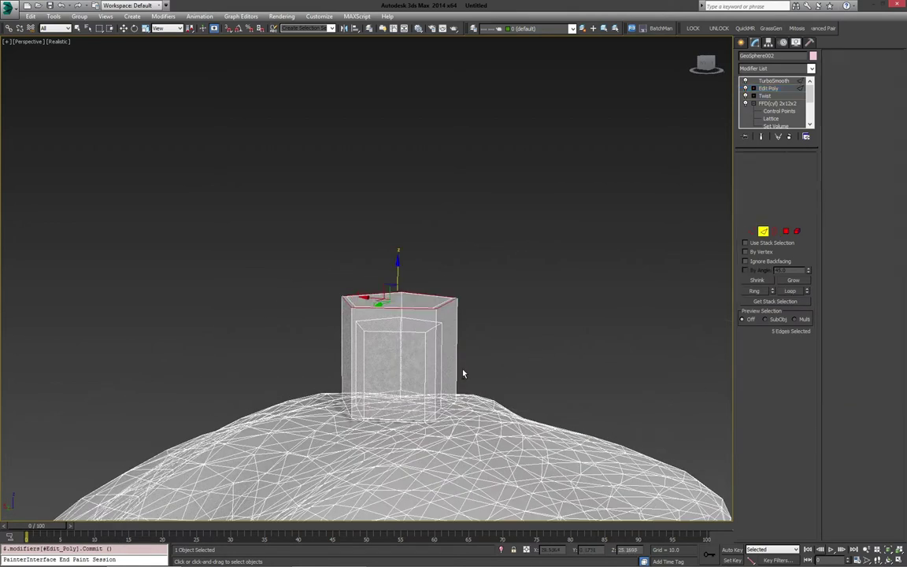
{"action": "middle_click_drag", "start_coordinate": [463, 375], "coordinate": [355, 318], "text": "alt"}
{"action": "left_click", "coordinate": [356, 319]}
{"action": "key", "text": "alt+r"}
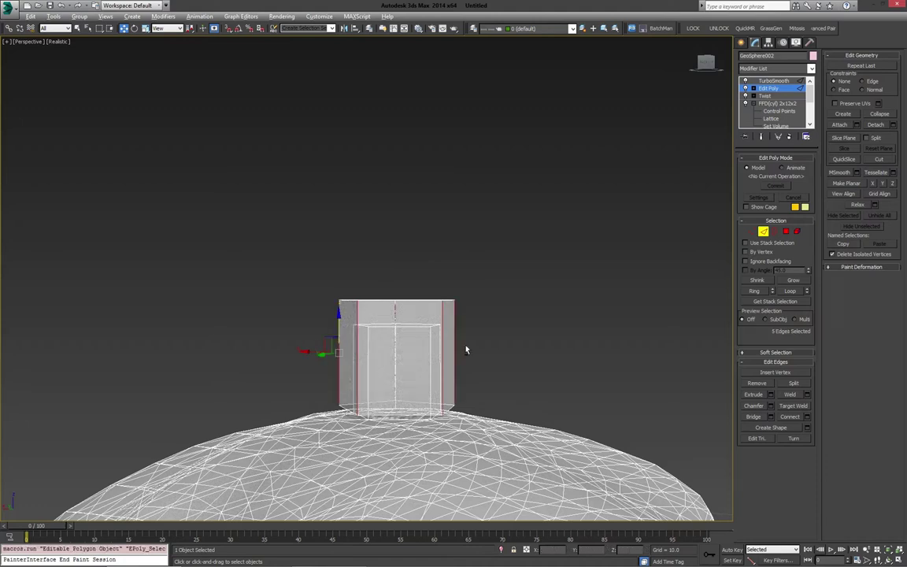
{"action": "middle_click_drag", "start_coordinate": [465, 348], "coordinate": [486, 355], "text": "alt"}
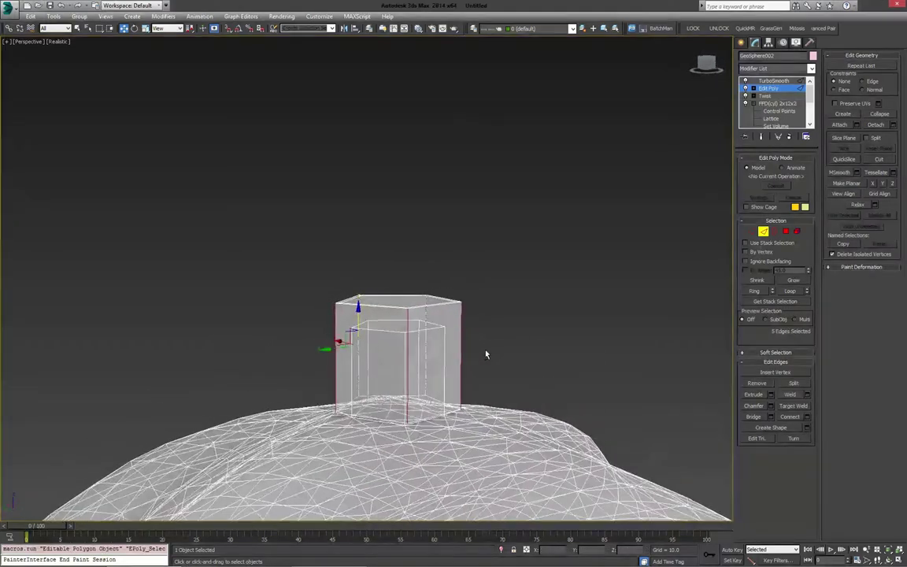
{"action": "left_click", "coordinate": [807, 417]}
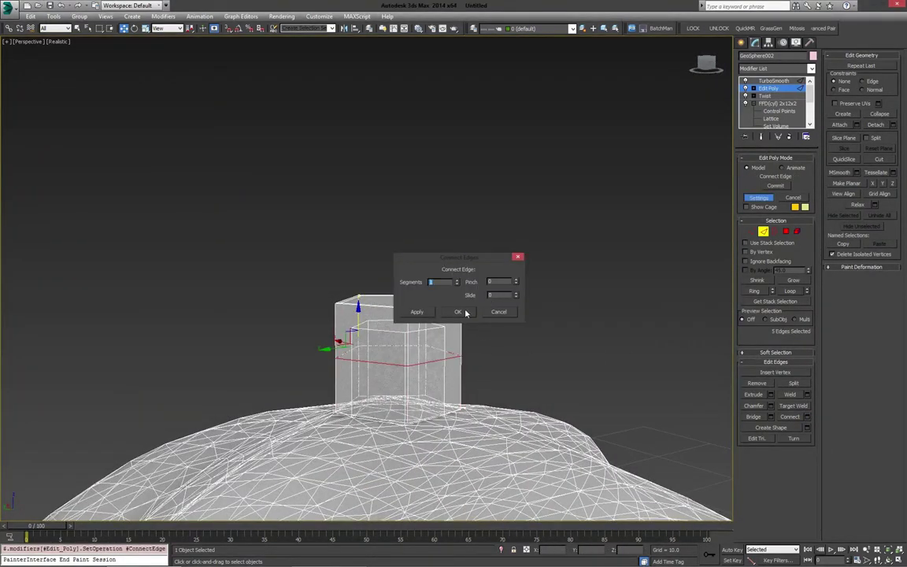
{"action": "left_click", "coordinate": [459, 312]}
{"action": "left_click_drag", "start_coordinate": [356, 293], "coordinate": [394, 275]}
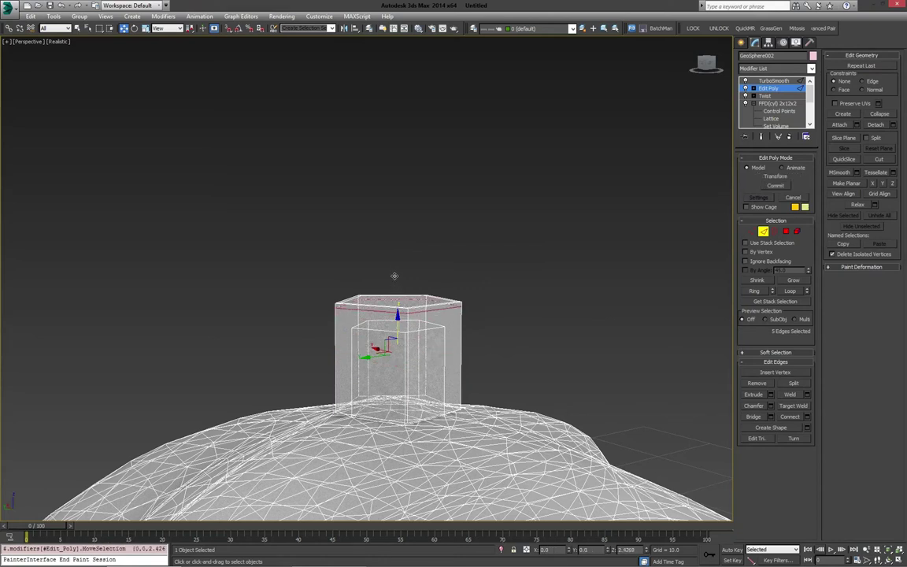
Leave edge editing, return to the TurboSmooth level and examine the smoothed stem and twisted body from several sides.
{"action": "left_click", "coordinate": [764, 231]}
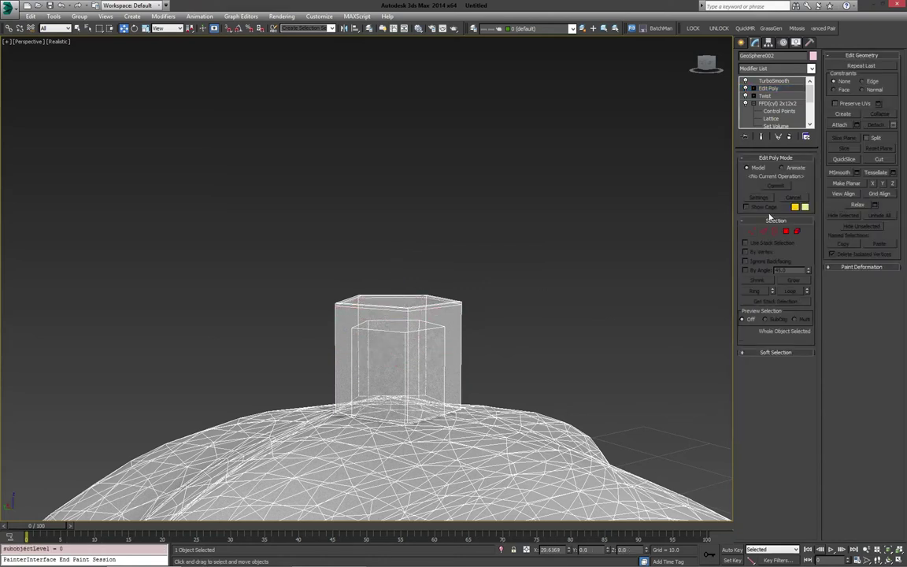
{"action": "left_click", "coordinate": [779, 80]}
{"action": "middle_click_drag", "start_coordinate": [571, 192], "coordinate": [398, 212], "text": "alt"}
{"action": "mouse_move", "coordinate": [472, 195]}
{"action": "middle_mouse_down"}
{"action": "mouse_move", "coordinate": [445, 210]}
{"action": "mouse_move", "coordinate": [533, 197]}
{"action": "mouse_move", "coordinate": [499, 202]}
{"action": "mouse_move", "coordinate": [533, 209]}
{"action": "mouse_move", "coordinate": [463, 203]}
{"action": "mouse_move", "coordinate": [502, 182]}
{"action": "mouse_move", "coordinate": [479, 196]}
{"action": "mouse_move", "coordinate": [471, 216]}
{"action": "mouse_move", "coordinate": [490, 219]}
{"action": "middle_mouse_up"}
{"action": "scroll", "coordinate": [448, 207], "scroll_direction": "up", "scroll_amount": 3}
{"action": "scroll", "coordinate": [498, 202], "scroll_direction": "down", "scroll_amount": 3}
{"action": "scroll", "coordinate": [498, 202], "scroll_direction": "up", "scroll_amount": 3}
{"action": "scroll", "coordinate": [478, 196], "scroll_direction": "down", "scroll_amount": 3}
{"action": "scroll", "coordinate": [496, 209], "scroll_direction": "up", "scroll_amount": 4}
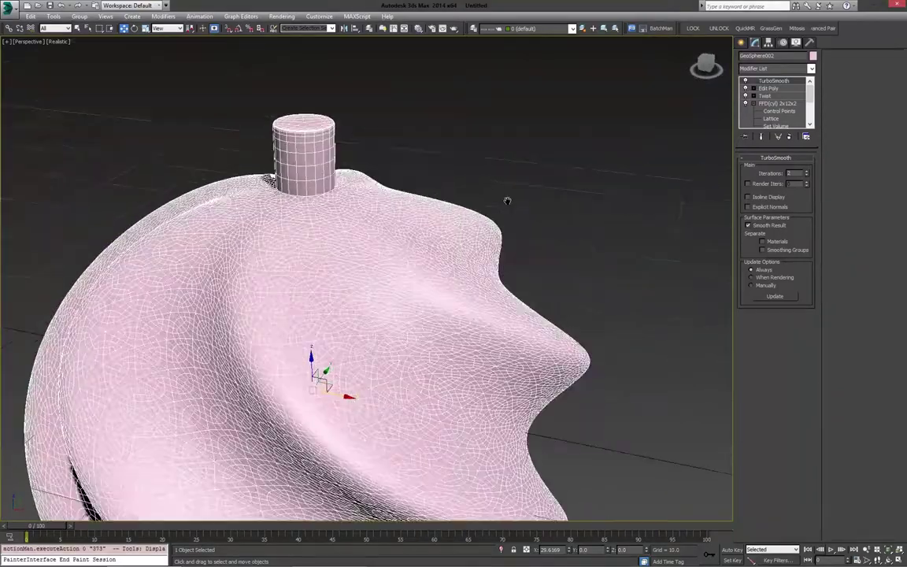
{"action": "middle_click_drag", "start_coordinate": [290, 257], "coordinate": [406, 223]}
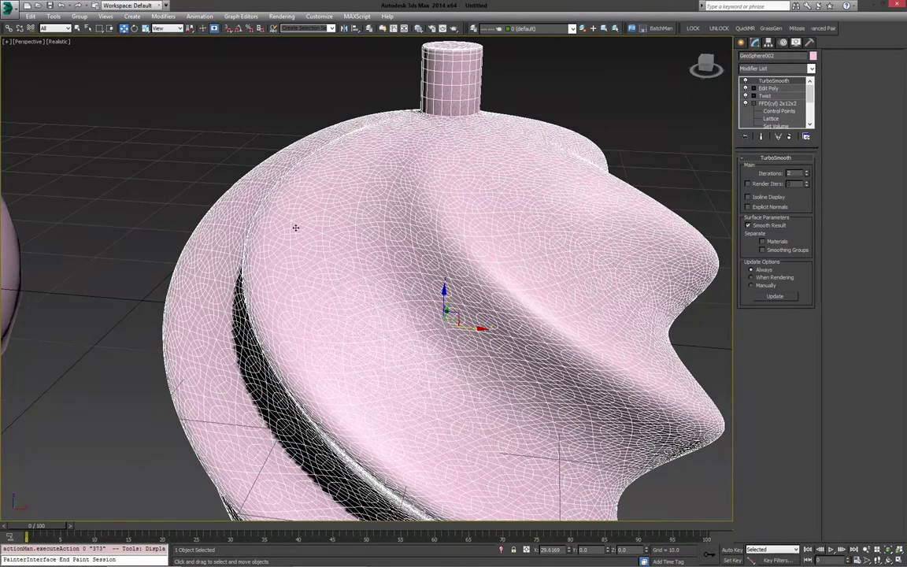
{"action": "middle_click_drag", "start_coordinate": [421, 221], "coordinate": [332, 223], "text": "alt"}
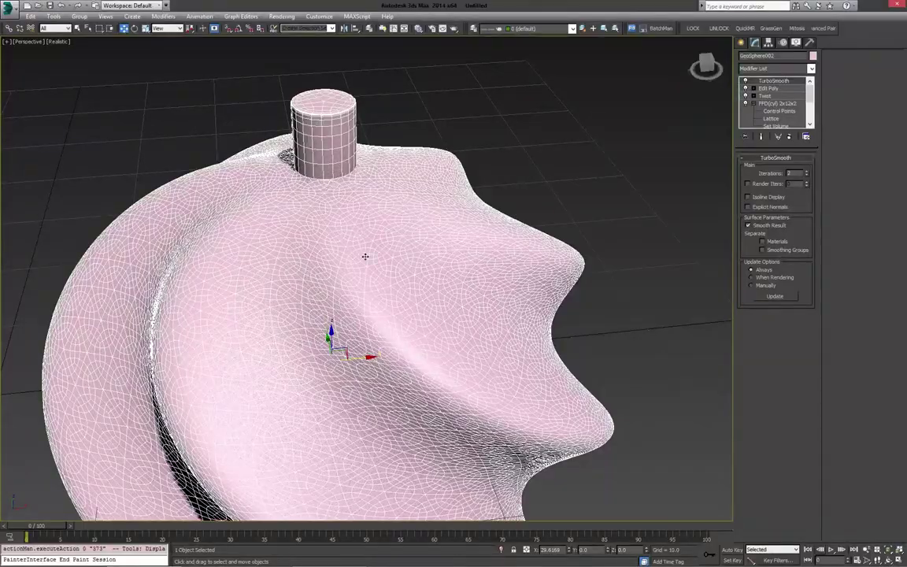
{"action": "middle_click_drag", "start_coordinate": [364, 256], "coordinate": [432, 259], "text": "alt"}
{"action": "scroll", "coordinate": [311, 247], "scroll_direction": "down", "scroll_amount": 4}
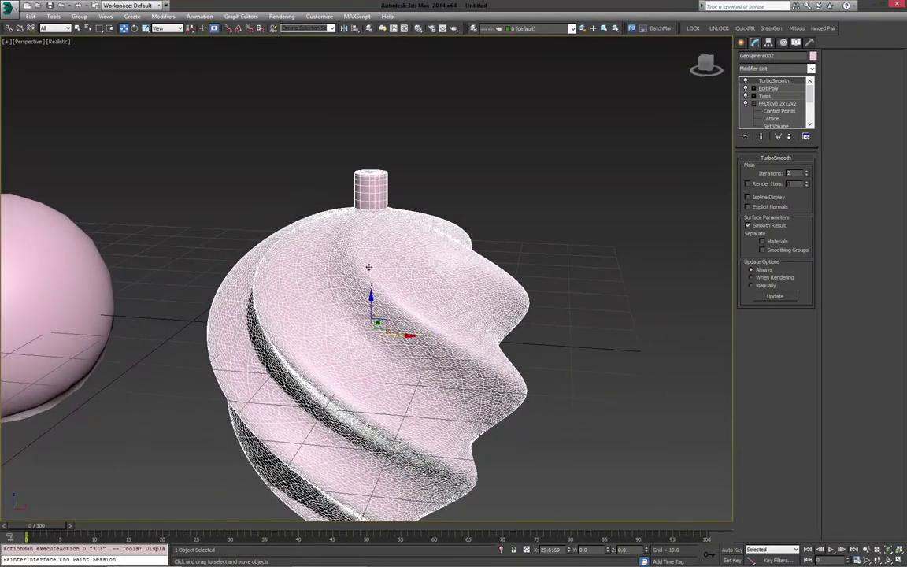
Try different TurboSmooth iteration counts on the twisted ornament and go back to 2.
{"action": "left_click", "coordinate": [807, 178]}
{"action": "middle_click_drag", "start_coordinate": [465, 202], "coordinate": [522, 168], "text": "alt"}
{"action": "left_click", "coordinate": [807, 172]}
{"action": "left_click", "coordinate": [808, 172]}
{"action": "left_click", "coordinate": [807, 178]}
{"action": "scroll", "coordinate": [486, 182], "scroll_direction": "down", "scroll_amount": 5}
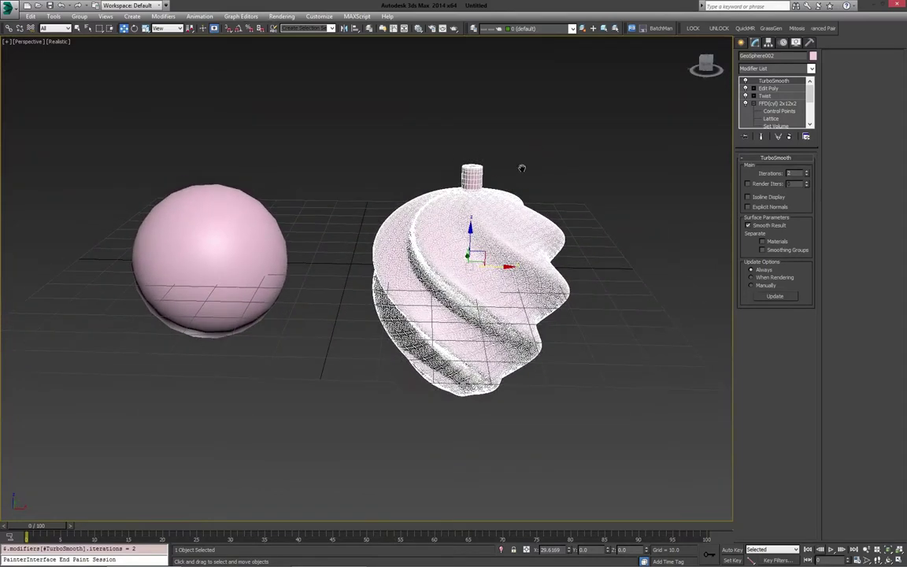
{"action": "left_click", "coordinate": [394, 152]}
{"action": "middle_click_drag", "start_coordinate": [394, 152], "coordinate": [438, 182]}
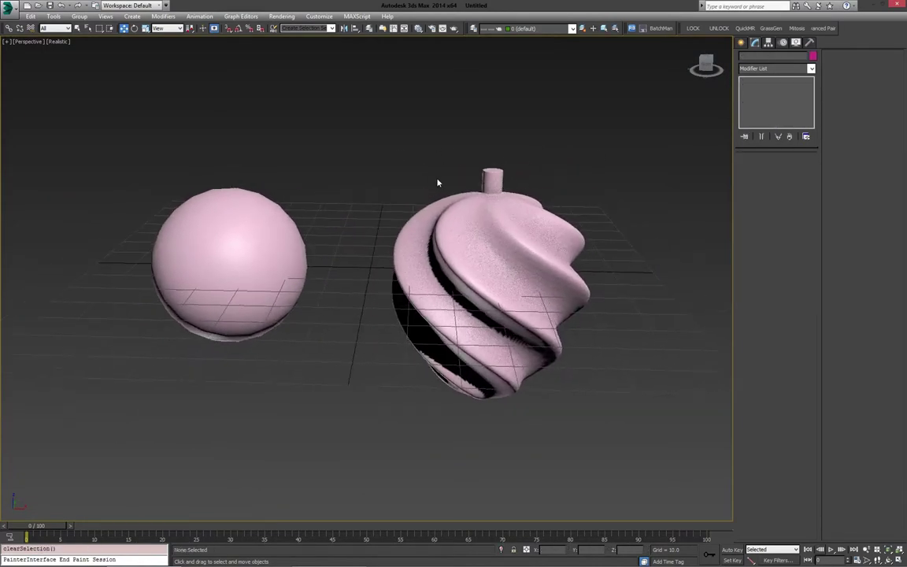
{"action": "left_click", "coordinate": [510, 211]}
{"action": "middle_click_drag", "start_coordinate": [510, 211], "coordinate": [316, 246]}
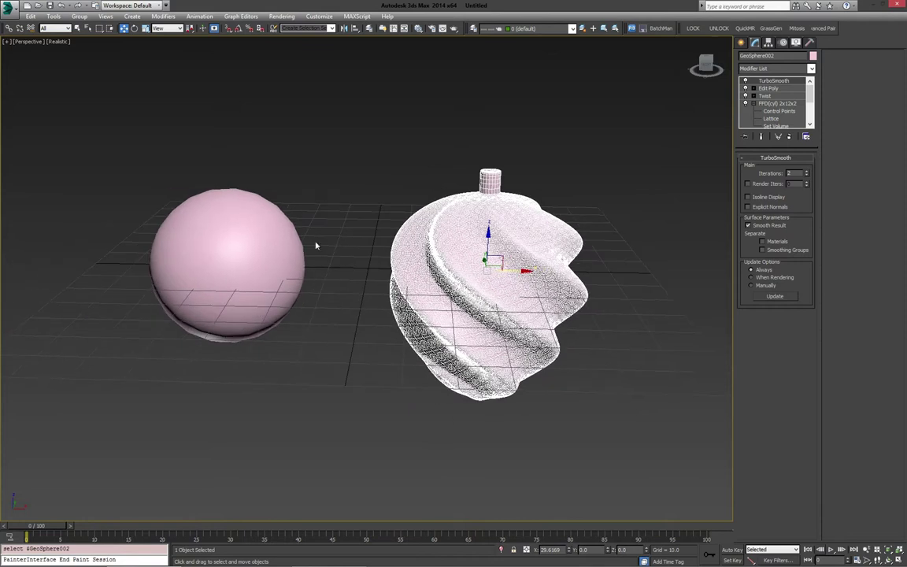
Select the plain GeoSphere and set its segments to 8.
{"action": "left_click", "coordinate": [221, 252]}
{"action": "middle_click_drag", "start_coordinate": [221, 252], "coordinate": [241, 295]}
{"action": "left_click", "coordinate": [761, 69]}
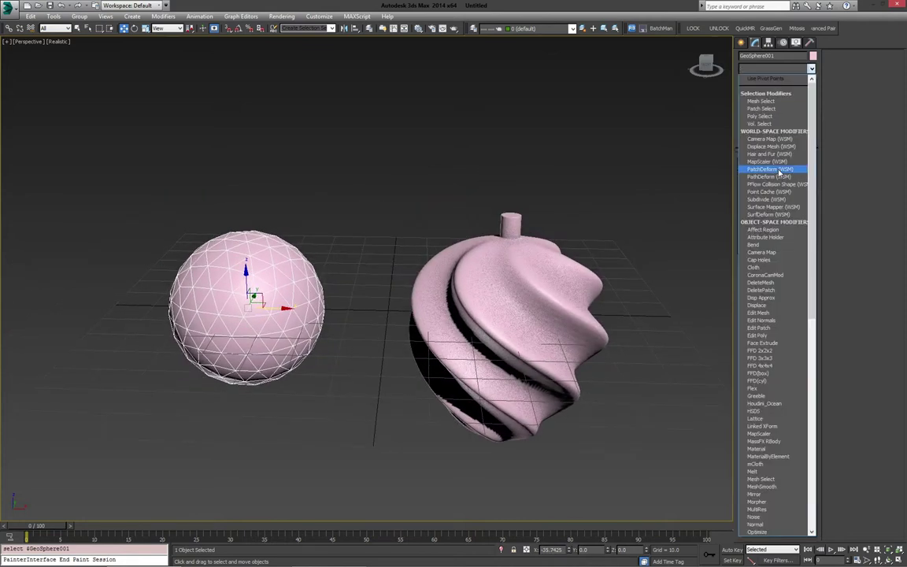
{"action": "left_click", "coordinate": [282, 235]}
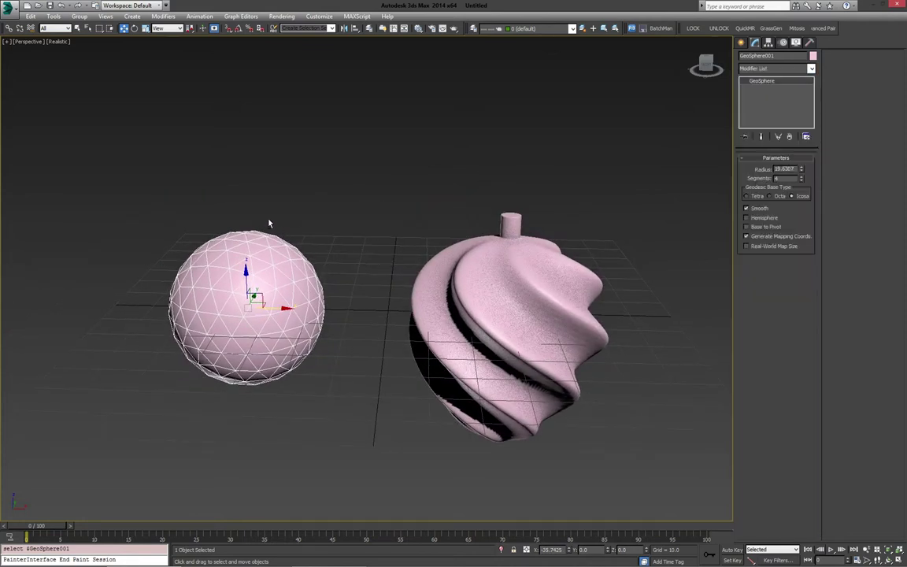
{"action": "middle_click_drag", "start_coordinate": [270, 221], "coordinate": [378, 294], "text": "alt"}
{"action": "scroll", "coordinate": [378, 294], "scroll_direction": "up", "scroll_amount": 4}
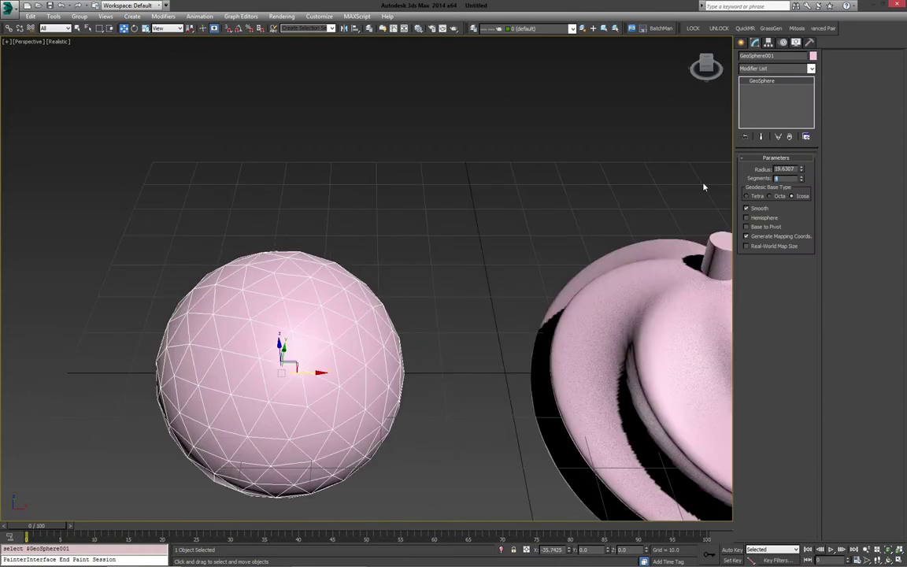
{"action": "type", "text": "8"}
{"action": "key", "text": "Return"}
{"action": "middle_click_drag", "start_coordinate": [356, 249], "coordinate": [245, 283]}
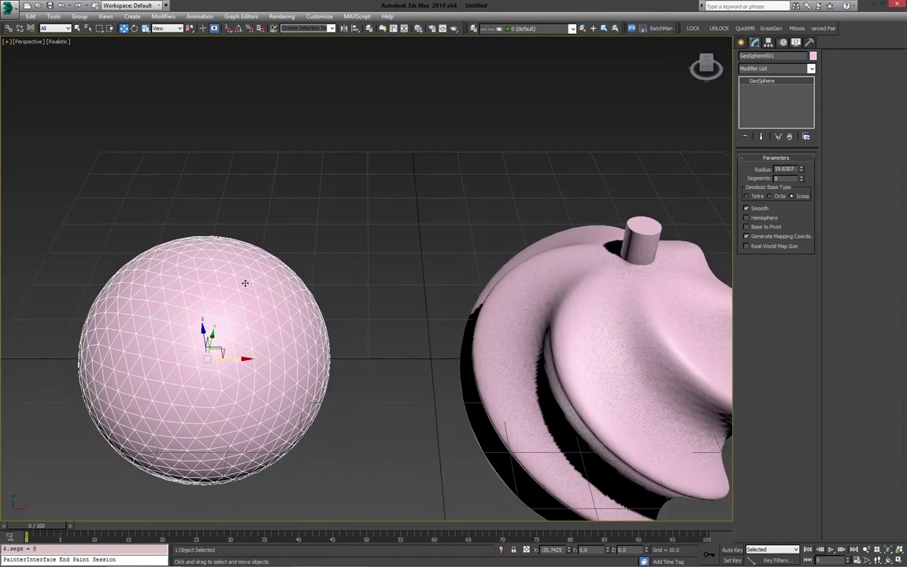
Add an Edit Poly modifier to the plain sphere and select the five polygons around its top pole.
{"action": "left_click", "coordinate": [741, 42]}
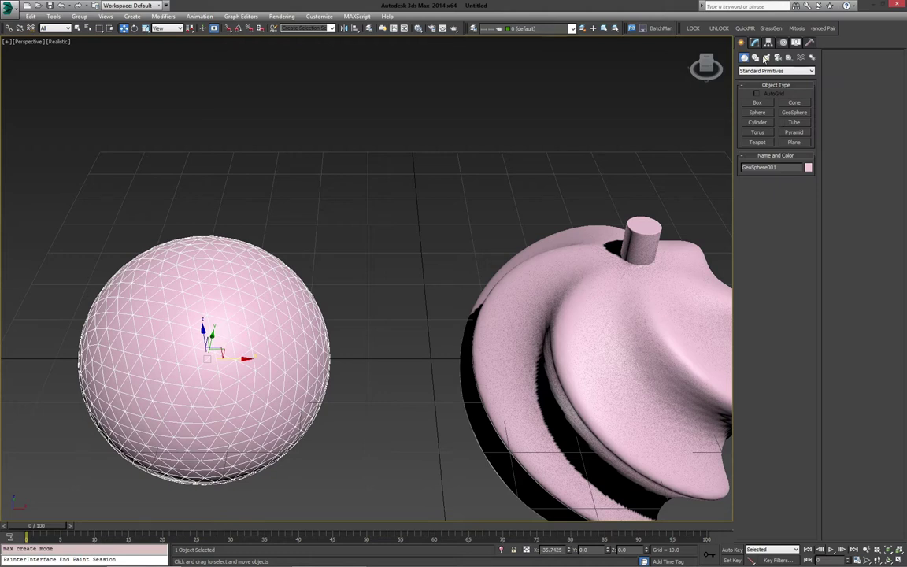
{"action": "left_click", "coordinate": [755, 42]}
{"action": "left_click", "coordinate": [776, 68]}
{"action": "left_click", "coordinate": [776, 296]}
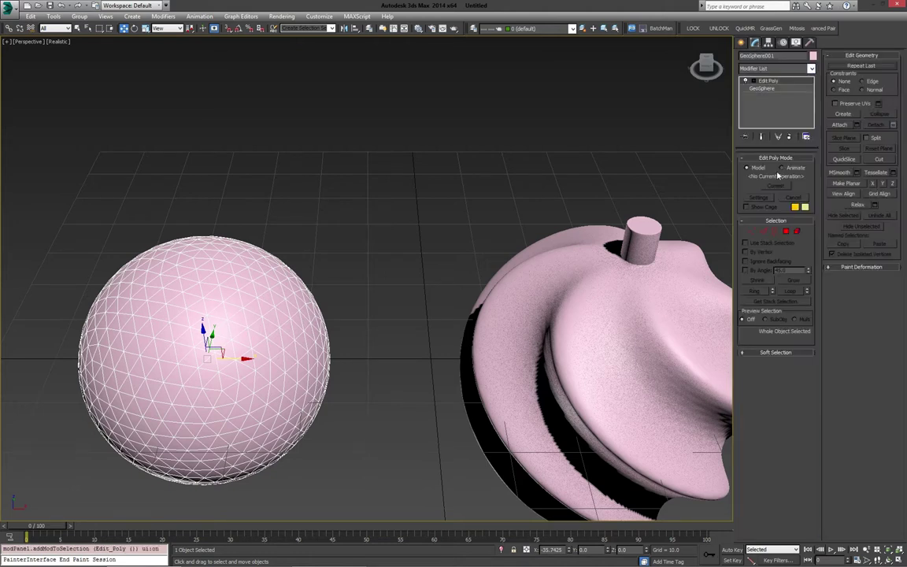
{"action": "left_click", "coordinate": [786, 232]}
{"action": "middle_click_drag", "start_coordinate": [186, 268], "coordinate": [352, 319], "text": "alt"}
{"action": "left_click", "coordinate": [181, 284]}
{"action": "left_click", "coordinate": [193, 288], "text": "ctrl"}
{"action": "left_click", "coordinate": [273, 294], "text": "ctrl"}
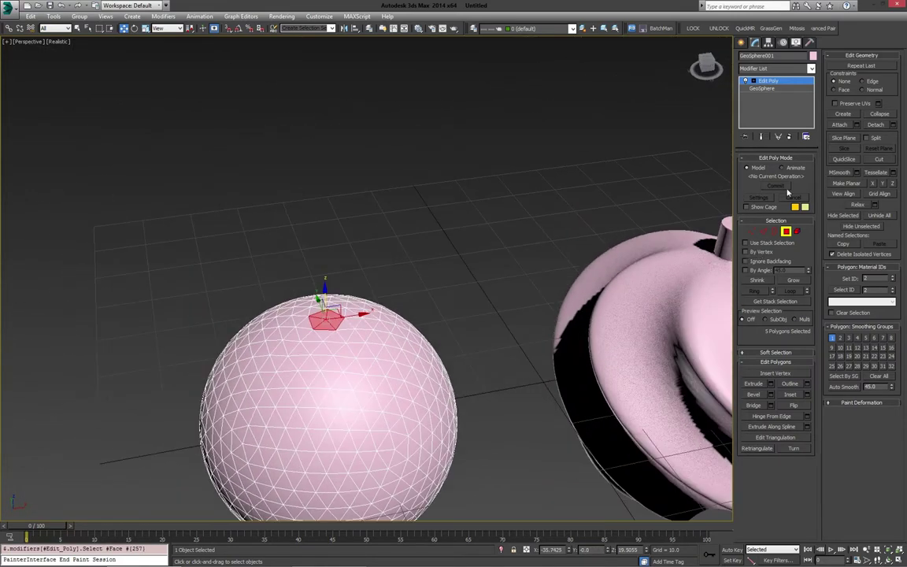
Extrude the five top polygons by about 3.5 to form a stem and delete the polygons closing its end.
{"action": "left_click", "coordinate": [754, 384]}
{"action": "left_click_drag", "start_coordinate": [327, 319], "coordinate": [331, 313]}
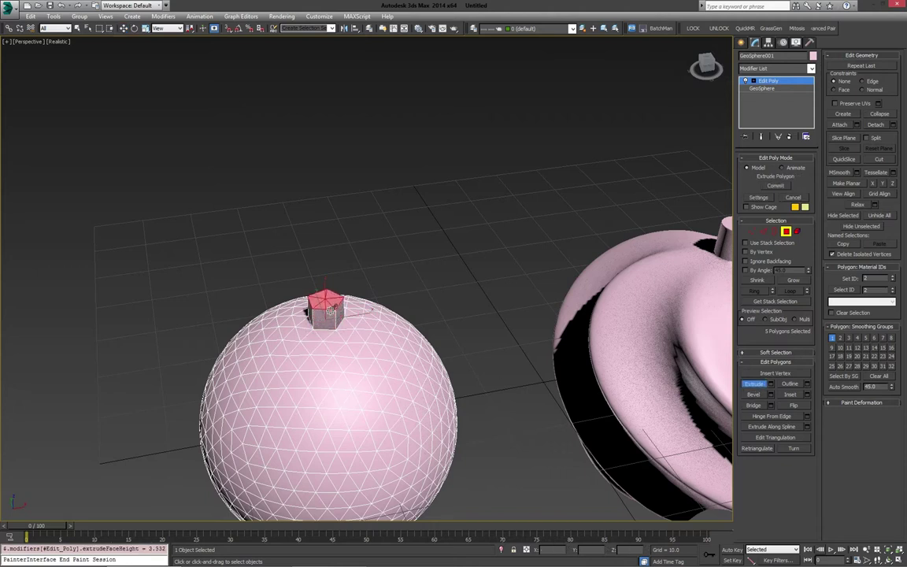
{"action": "middle_click_drag", "start_coordinate": [356, 327], "coordinate": [331, 266]}
{"action": "key", "text": "w"}
{"action": "key", "text": "Delete"}
Select the stem's five side polygons and detach them as a clone to a separate element.
{"action": "key", "text": "2"}
{"action": "left_click_drag", "start_coordinate": [418, 265], "coordinate": [425, 269]}
{"action": "middle_click_drag", "start_coordinate": [426, 270], "coordinate": [646, 366], "text": "alt"}
{"action": "key", "text": "4"}
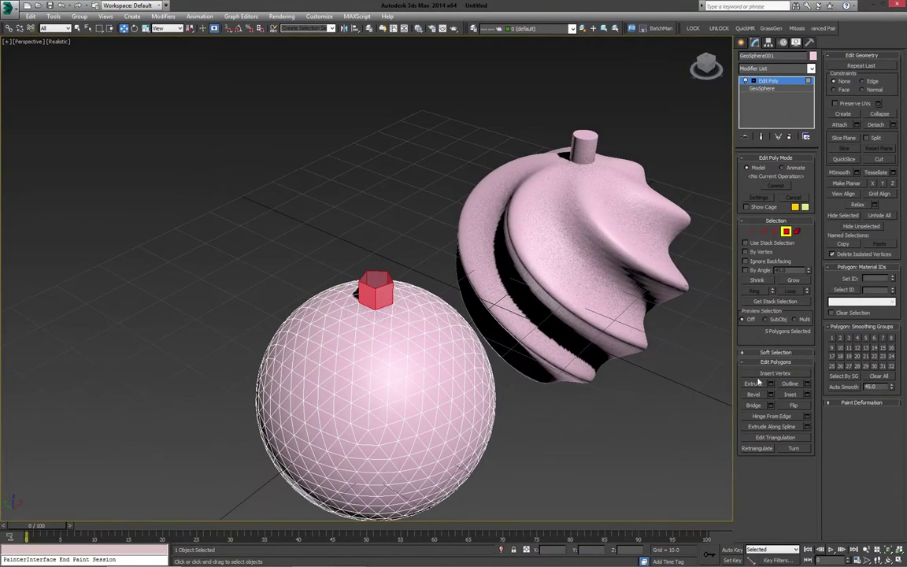
{"action": "left_click", "coordinate": [893, 125]}
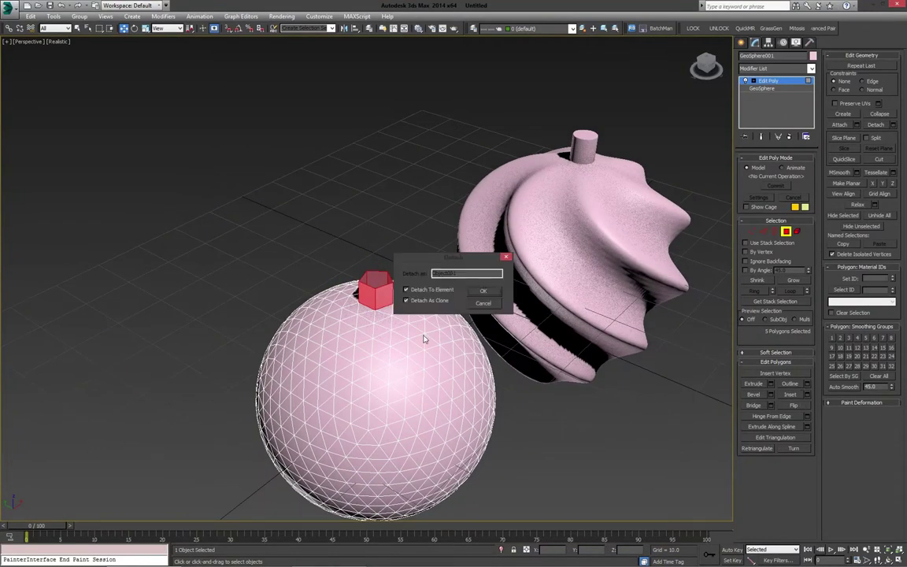
{"action": "left_click", "coordinate": [475, 294]}
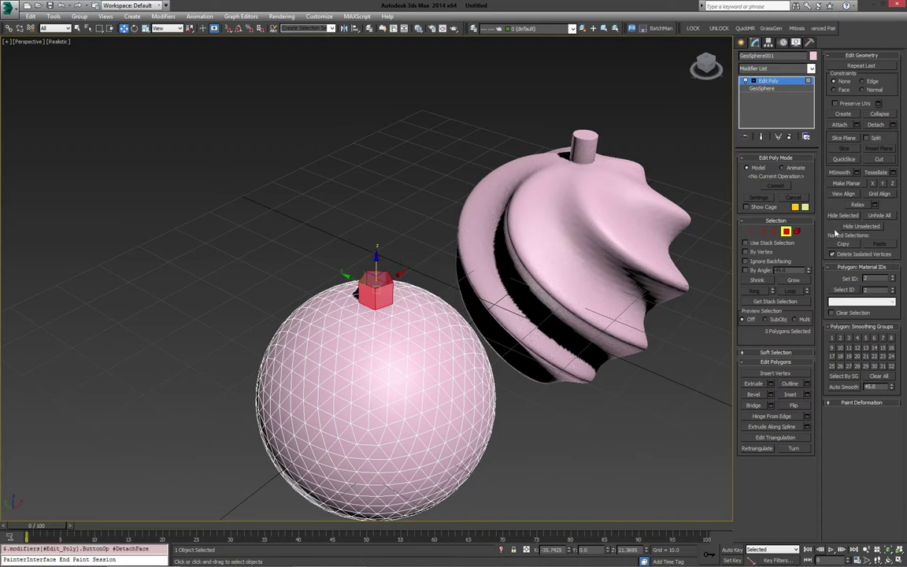
Select the cloned stem element, scale it up slightly around the original stem and raise it a little along Z.
{"action": "left_click", "coordinate": [392, 308]}
{"action": "left_click", "coordinate": [379, 293]}
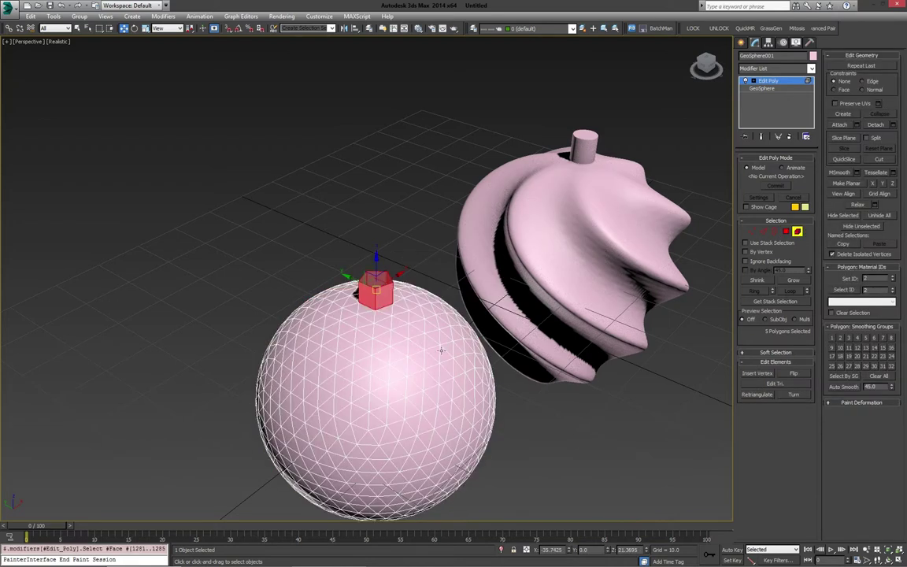
{"action": "middle_click_drag", "start_coordinate": [376, 319], "coordinate": [369, 314]}
{"action": "scroll", "coordinate": [368, 314], "scroll_direction": "up", "scroll_amount": 3}
{"action": "scroll", "coordinate": [368, 315], "scroll_direction": "up", "scroll_amount": 2}
{"action": "key", "text": "r"}
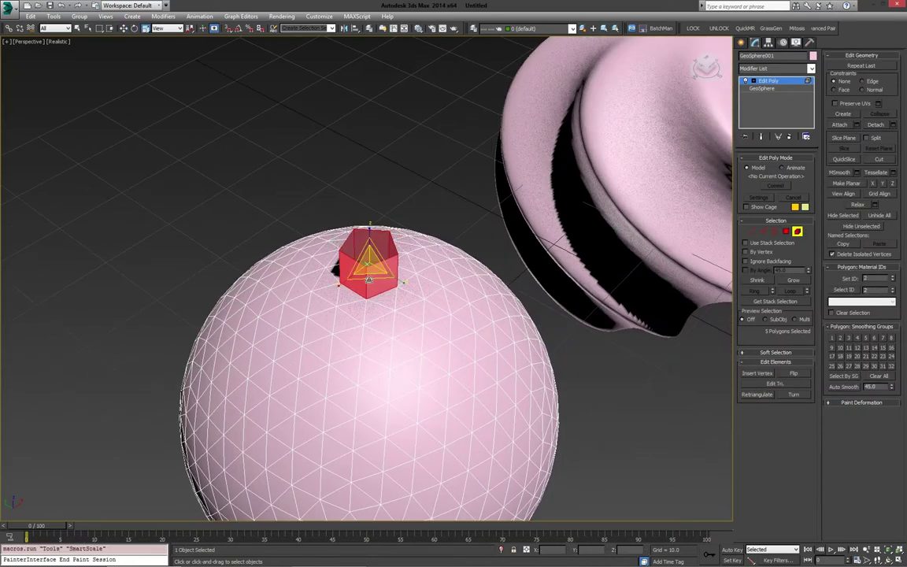
{"action": "left_click_drag", "start_coordinate": [370, 284], "coordinate": [371, 287]}
{"action": "middle_click_drag", "start_coordinate": [372, 287], "coordinate": [378, 264], "text": "alt"}
{"action": "key", "text": "w"}
{"action": "left_click_drag", "start_coordinate": [369, 223], "coordinate": [370, 214]}
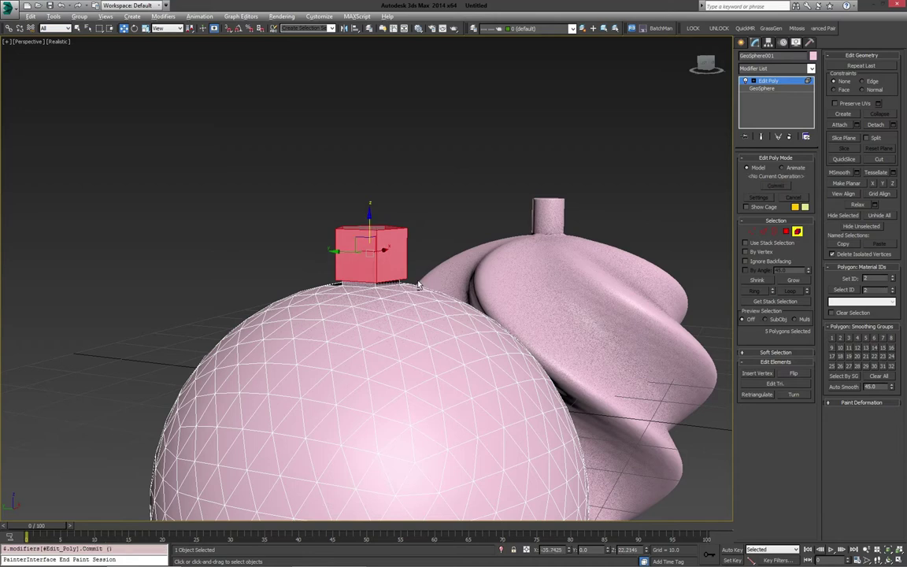
Select the open upper border of the enlarged outer stem and cap it.
{"action": "middle_click_drag", "start_coordinate": [369, 319], "coordinate": [355, 341], "text": "alt"}
{"action": "middle_click_drag", "start_coordinate": [382, 272], "coordinate": [497, 322], "text": "alt"}
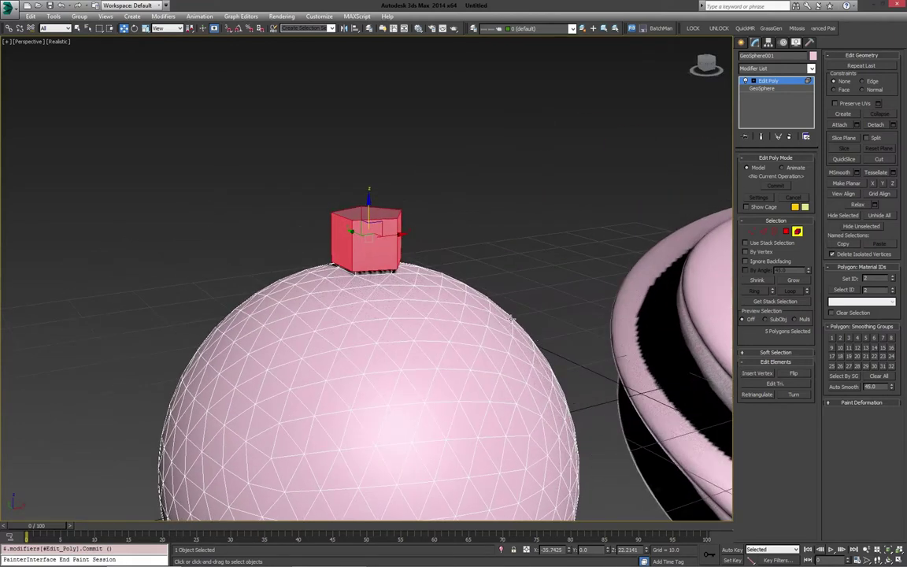
{"action": "middle_click_drag", "start_coordinate": [461, 288], "coordinate": [449, 291], "text": "alt"}
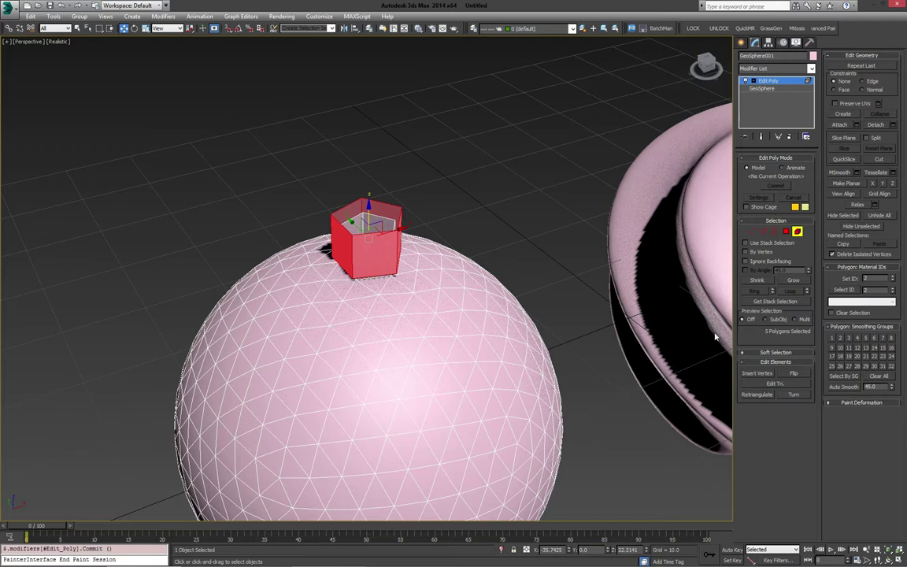
{"action": "key", "text": "3"}
{"action": "left_click", "coordinate": [383, 202]}
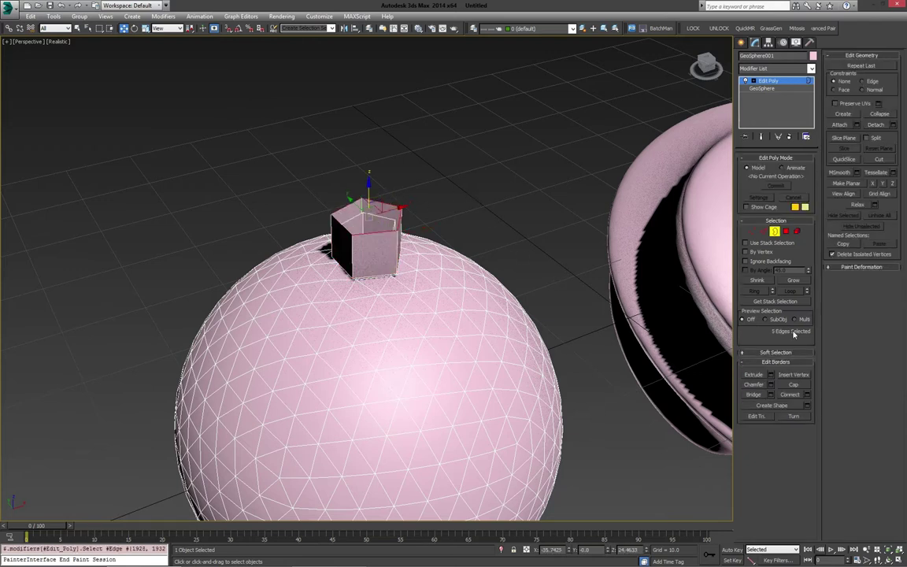
{"action": "left_click", "coordinate": [796, 385]}
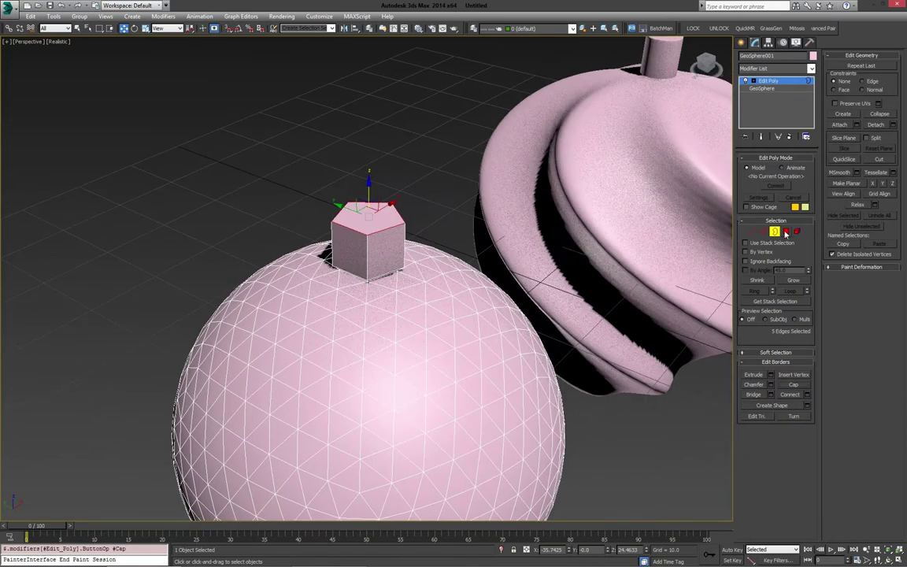
Select the new cap polygon on the sphere's outer stem and inset it slightly.
{"action": "left_click", "coordinate": [786, 233]}
{"action": "left_click", "coordinate": [386, 216]}
{"action": "middle_click_drag", "start_coordinate": [461, 228], "coordinate": [504, 258], "text": "alt"}
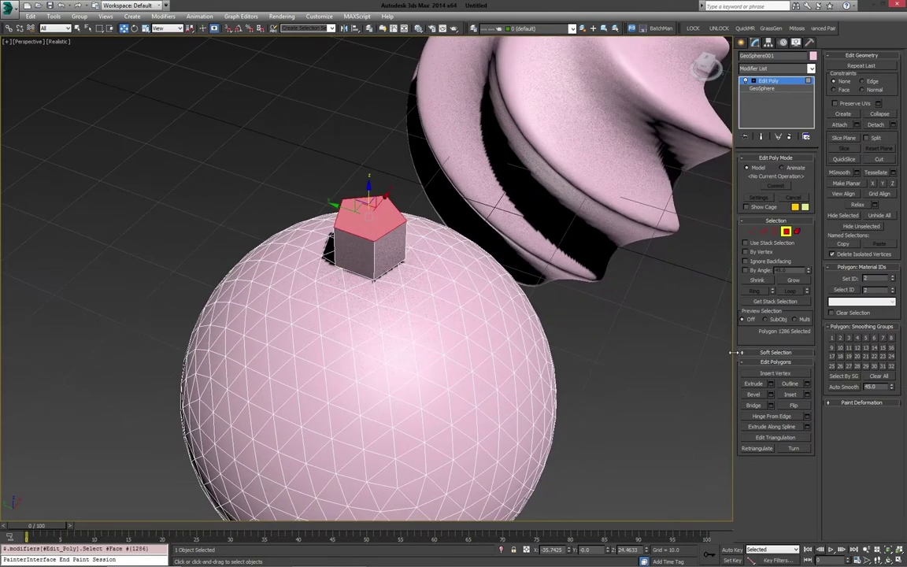
{"action": "left_click", "coordinate": [791, 393]}
{"action": "left_click_drag", "start_coordinate": [382, 213], "coordinate": [385, 213]}
{"action": "middle_click_drag", "start_coordinate": [446, 210], "coordinate": [378, 235], "text": "alt"}
{"action": "left_click", "coordinate": [379, 235]}
{"action": "left_click", "coordinate": [400, 239], "text": "shift"}
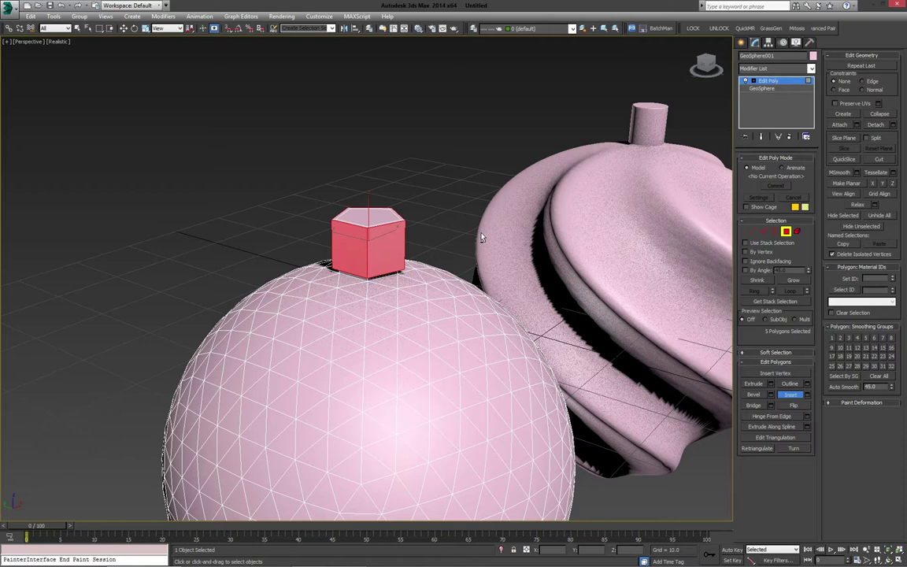
{"action": "middle_click_drag", "start_coordinate": [482, 239], "coordinate": [380, 237], "text": "alt"}
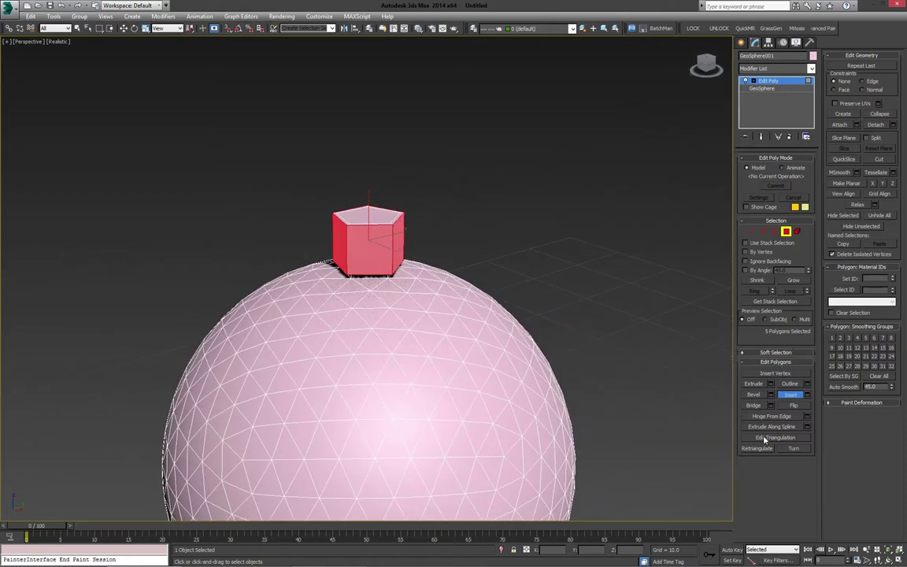
Connect the outer stem's five vertical edges with an edge loop and raise it about 2.05 units along Z, close to the top.
{"action": "key", "text": "2"}
{"action": "scroll", "coordinate": [425, 259], "scroll_direction": "up", "scroll_amount": 1}
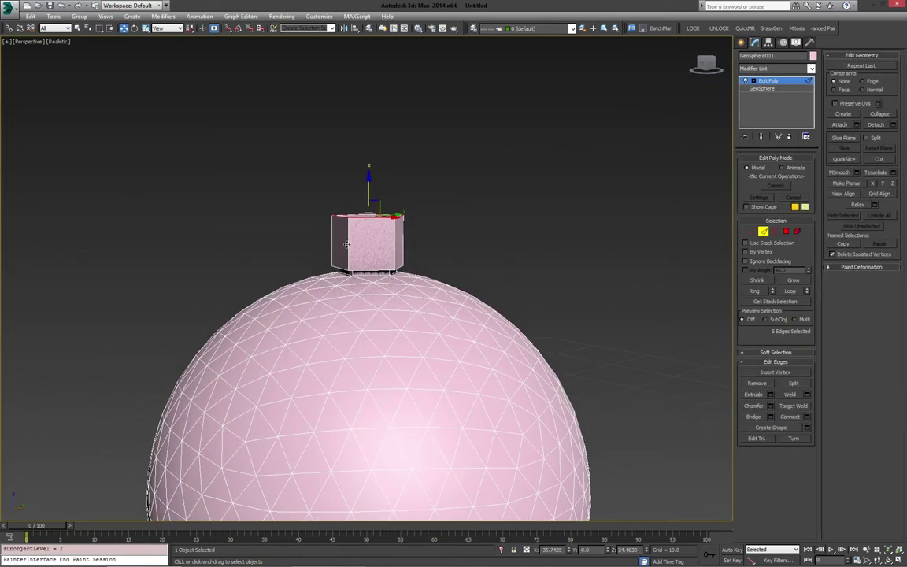
{"action": "left_click", "coordinate": [348, 244]}
{"action": "left_click", "coordinate": [395, 246], "text": "shift"}
{"action": "middle_click_drag", "start_coordinate": [465, 252], "coordinate": [450, 252], "text": "alt"}
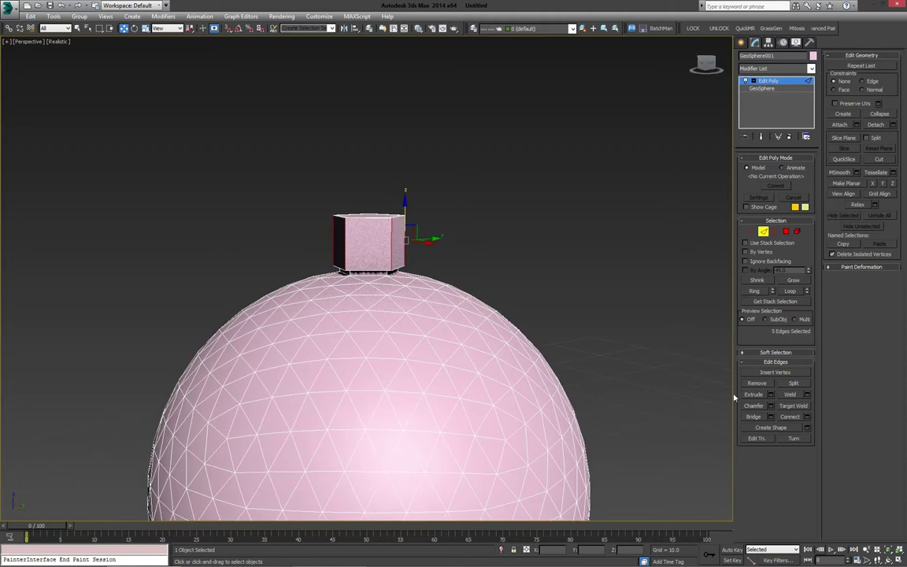
{"action": "left_click", "coordinate": [807, 417]}
{"action": "left_click", "coordinate": [458, 312]}
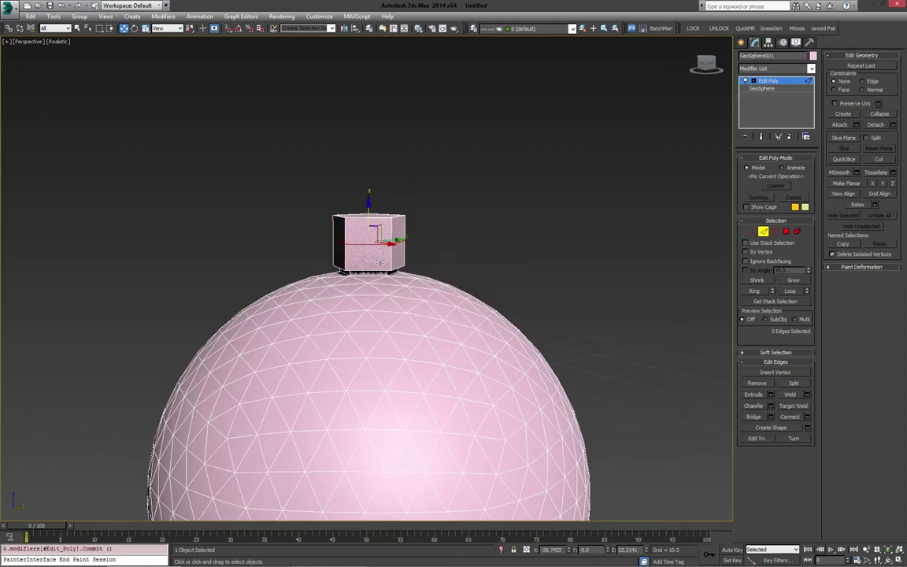
{"action": "left_click_drag", "start_coordinate": [367, 208], "coordinate": [366, 184]}
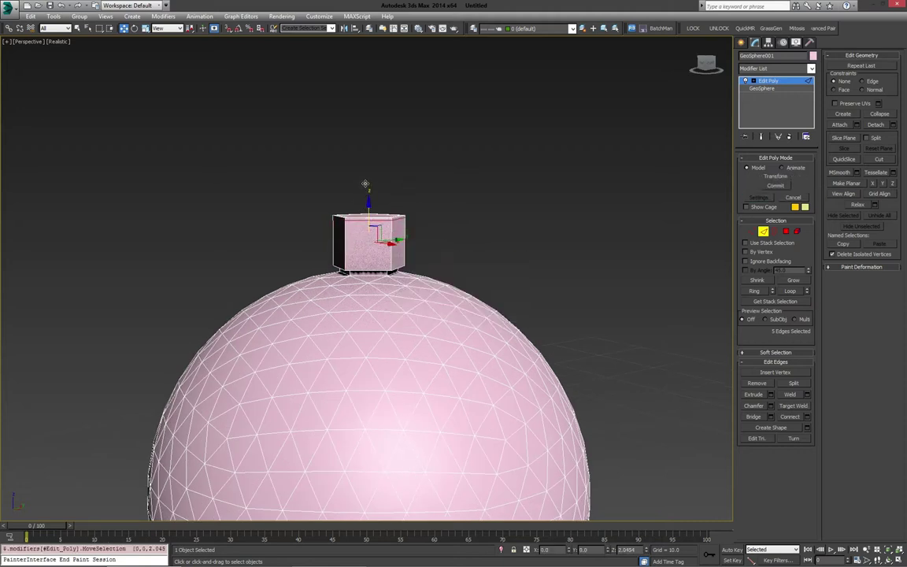
{"action": "middle_click_drag", "start_coordinate": [437, 209], "coordinate": [489, 236], "text": "alt"}
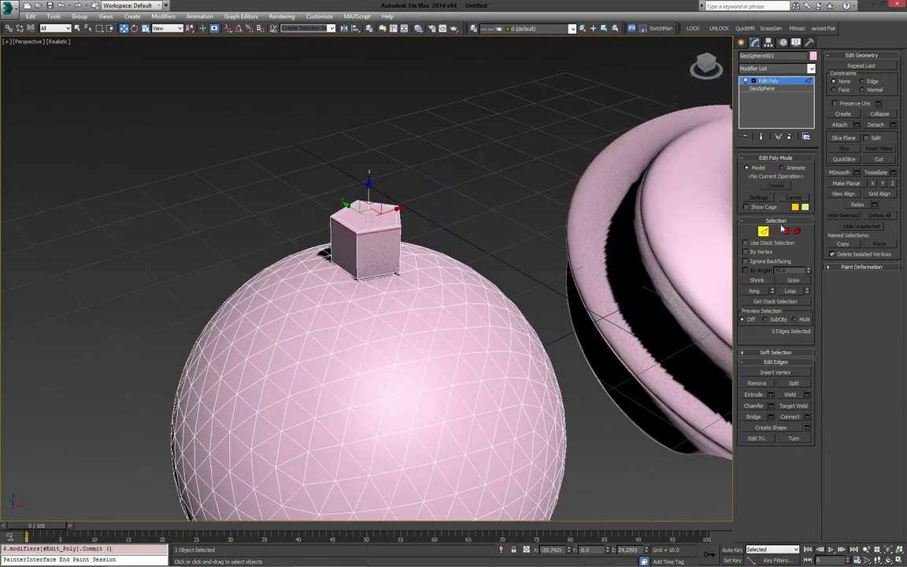
Add a TurboSmooth modifier to the round ornament with 2 iterations, leaving edge editing first and deselecting the ornament when done.
{"action": "left_click", "coordinate": [763, 231]}
{"action": "left_click", "coordinate": [787, 69]}
{"action": "scroll", "coordinate": [772, 236], "scroll_direction": "down", "scroll_amount": 10}
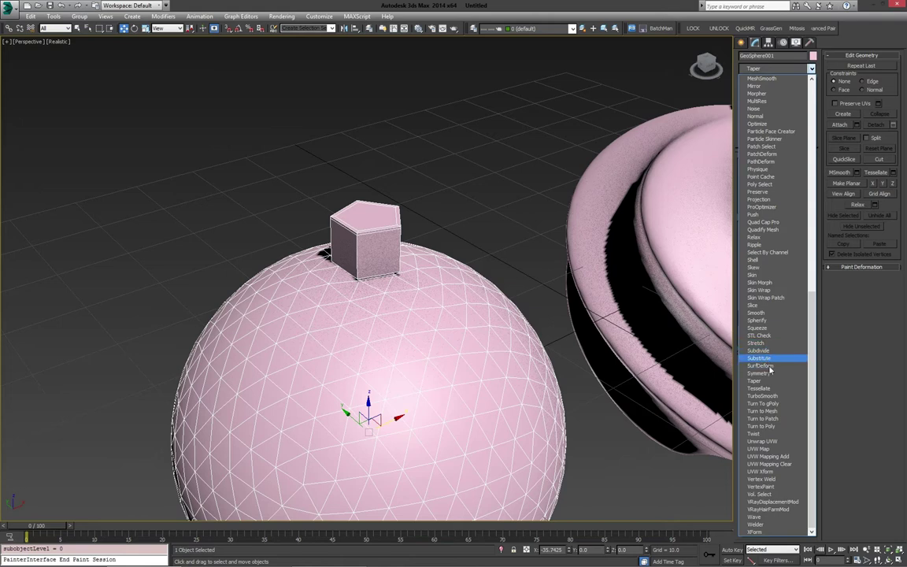
{"action": "left_click", "coordinate": [762, 395]}
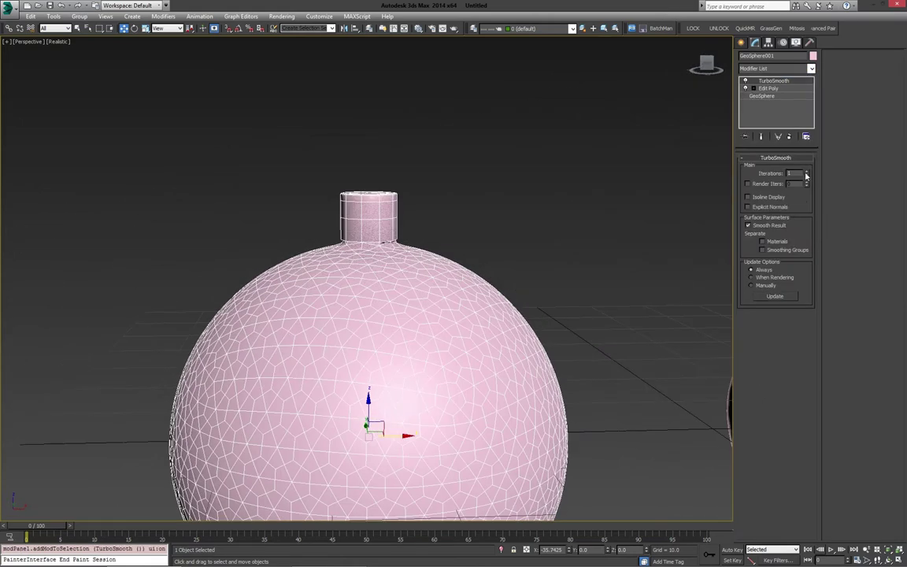
{"action": "left_click", "coordinate": [807, 173]}
{"action": "middle_click_drag", "start_coordinate": [575, 237], "coordinate": [567, 269], "text": "alt"}
{"action": "left_click", "coordinate": [549, 263]}
{"action": "scroll", "coordinate": [504, 262], "scroll_direction": "down", "scroll_amount": 5}
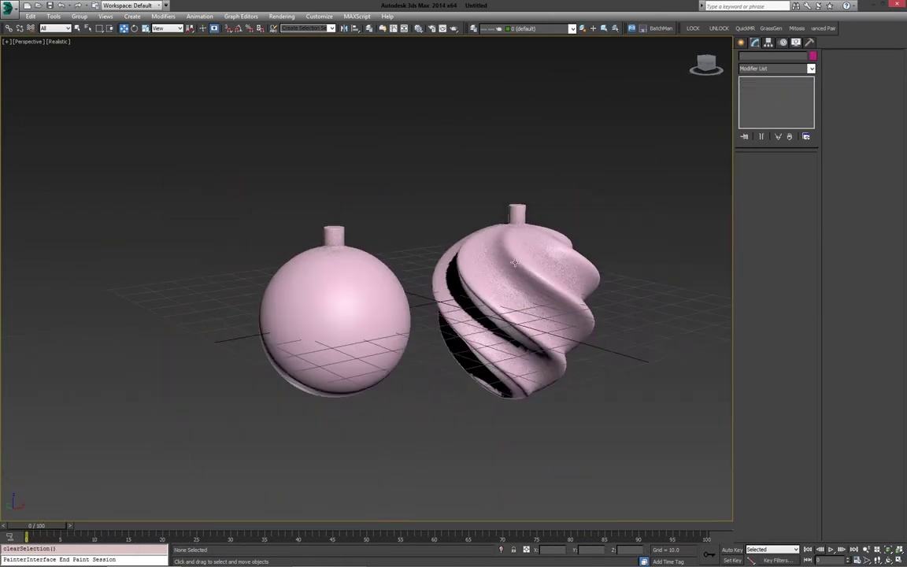
Create a torus on the grid between the two ornaments, with radii of about 24.26 and 2.81.
{"action": "middle_click_drag", "start_coordinate": [513, 262], "coordinate": [479, 258], "text": "alt"}
{"action": "scroll", "coordinate": [478, 258], "scroll_direction": "up", "scroll_amount": 3}
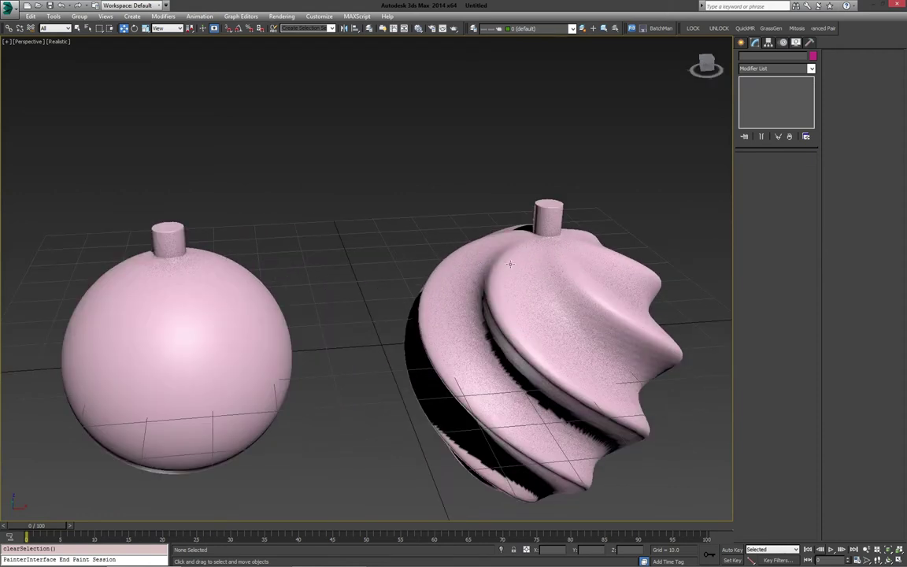
{"action": "left_click", "coordinate": [742, 43]}
{"action": "middle_click_drag", "start_coordinate": [367, 216], "coordinate": [313, 225], "text": "alt"}
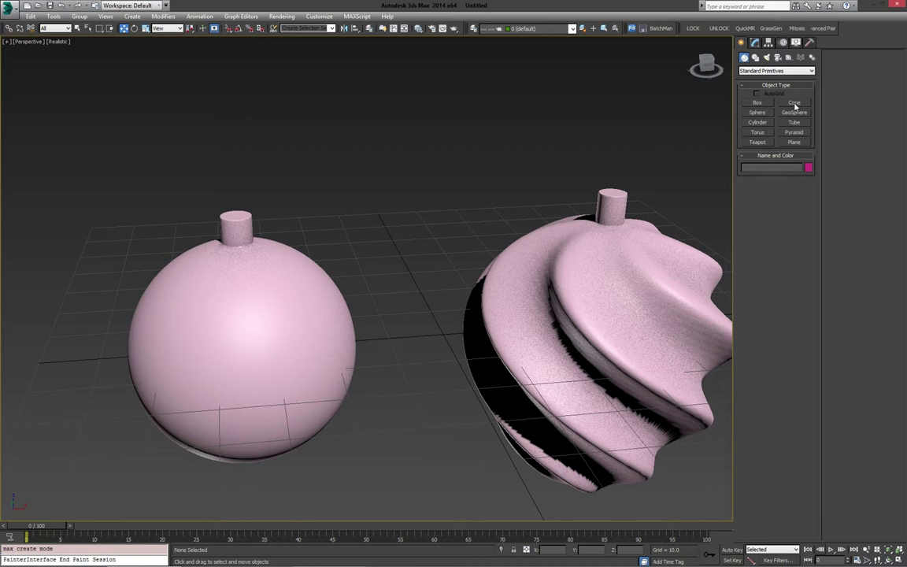
{"action": "left_click", "coordinate": [757, 132]}
{"action": "left_click_drag", "start_coordinate": [415, 365], "coordinate": [527, 450]}
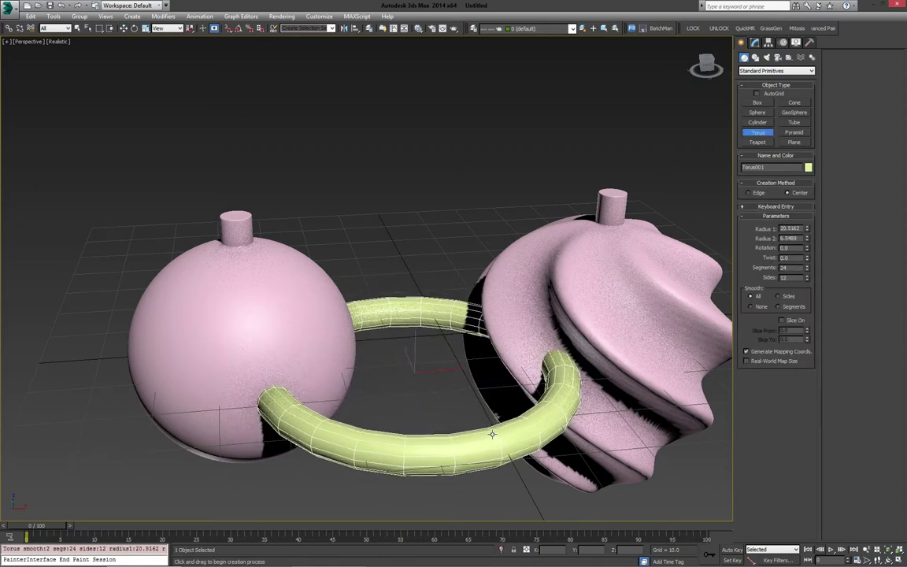
{"action": "left_click", "coordinate": [490, 433]}
{"action": "key", "text": "w"}
Shrink the torus to a thin small ring with Radius 1 about 4.84 and Radius 2 about 0.42.
{"action": "left_click", "coordinate": [755, 43]}
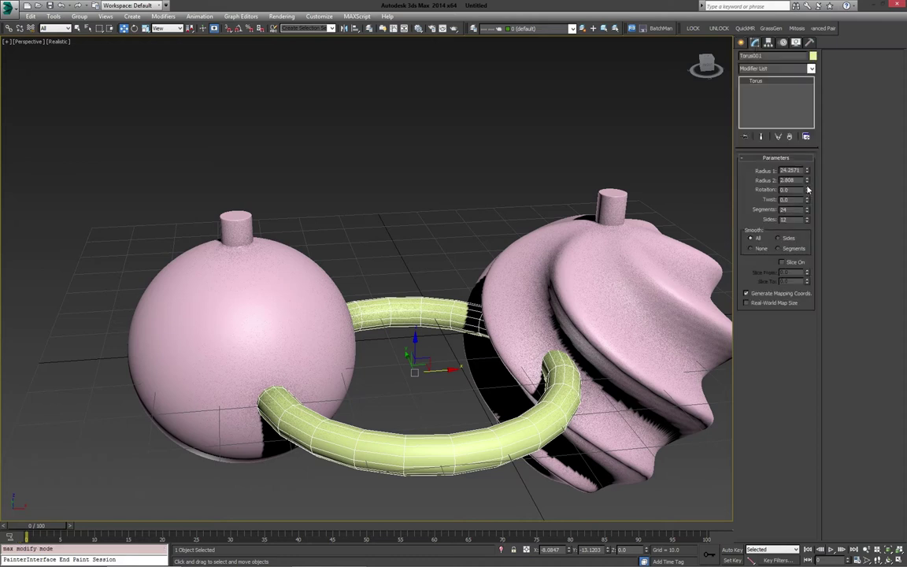
{"action": "left_click_drag", "start_coordinate": [807, 172], "coordinate": [807, 195]}
{"action": "middle_click_drag", "start_coordinate": [516, 292], "coordinate": [574, 279], "text": "alt"}
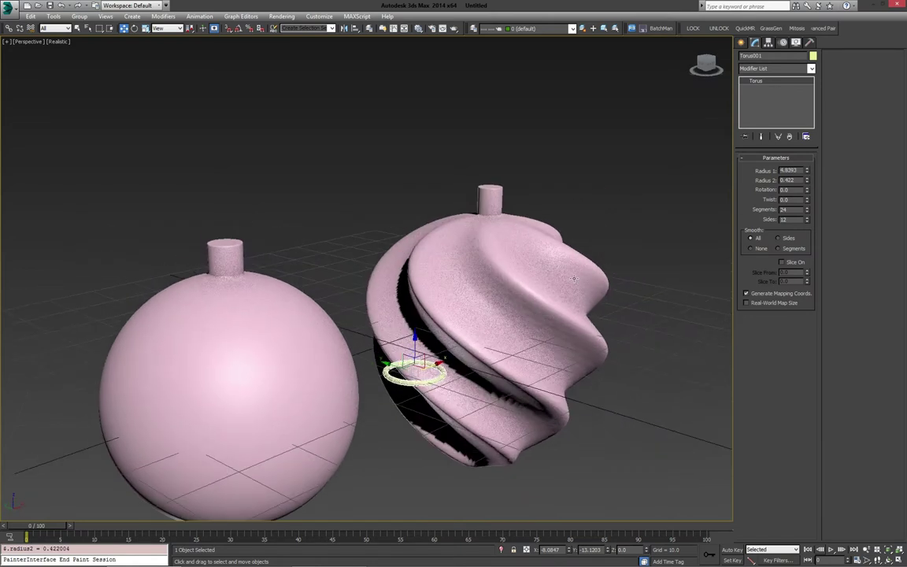
Rotate the torus ring 90 degrees about X so it stands upright facing the front.
{"action": "key", "text": "e"}
{"action": "left_click_drag", "start_coordinate": [455, 356], "coordinate": [452, 386]}
{"action": "key", "text": "alt+w"}
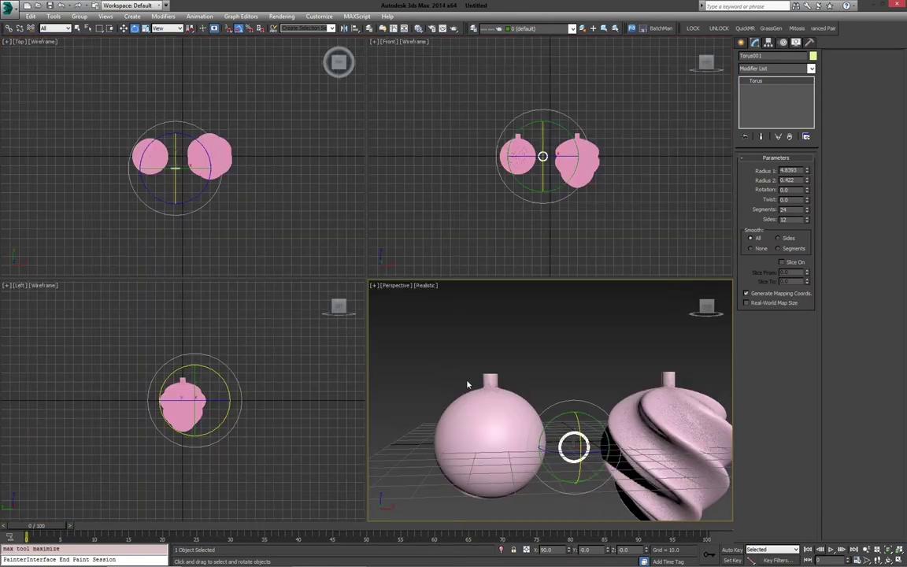
{"action": "key", "text": "alt+w"}
Move the upright ring over the round ornament's stem, shifting it along X, Z and Y.
{"action": "key", "text": "w"}
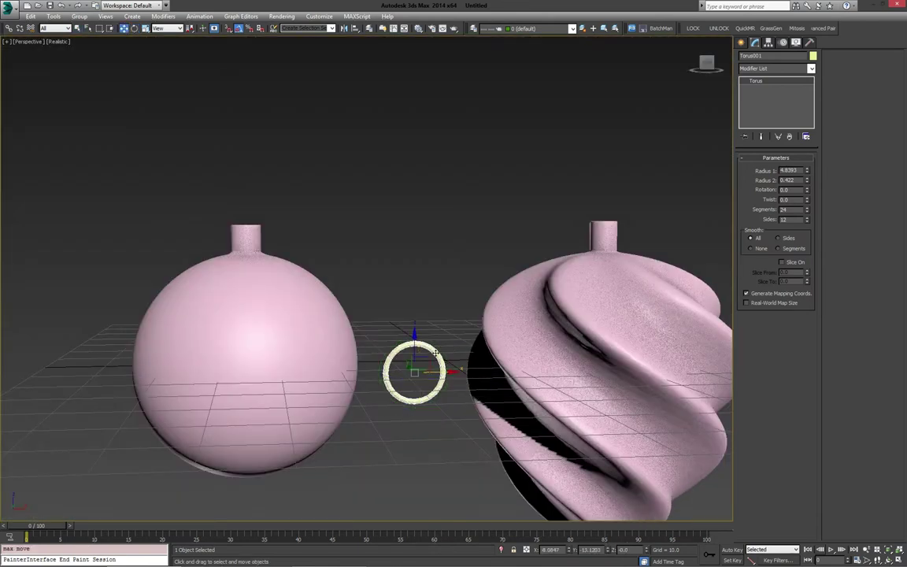
{"action": "left_click_drag", "start_coordinate": [425, 362], "coordinate": [262, 206]}
{"action": "middle_click_drag", "start_coordinate": [262, 206], "coordinate": [442, 278], "text": "alt"}
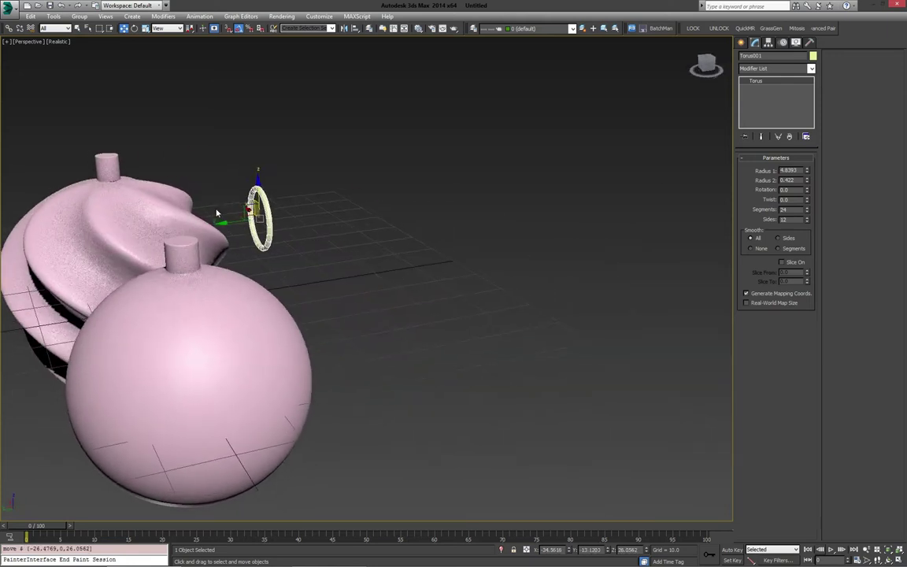
{"action": "left_click_drag", "start_coordinate": [217, 213], "coordinate": [139, 222]}
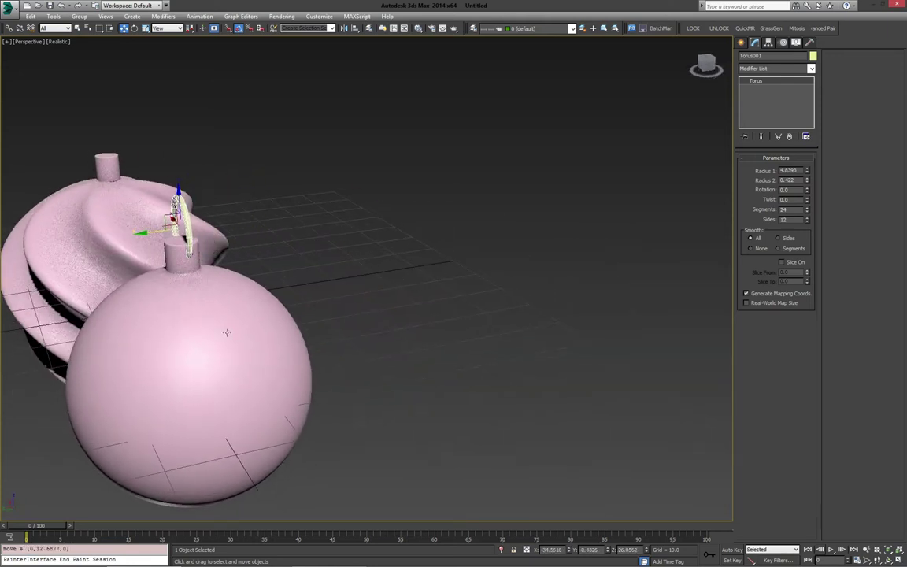
{"action": "middle_click_drag", "start_coordinate": [281, 313], "coordinate": [309, 304]}
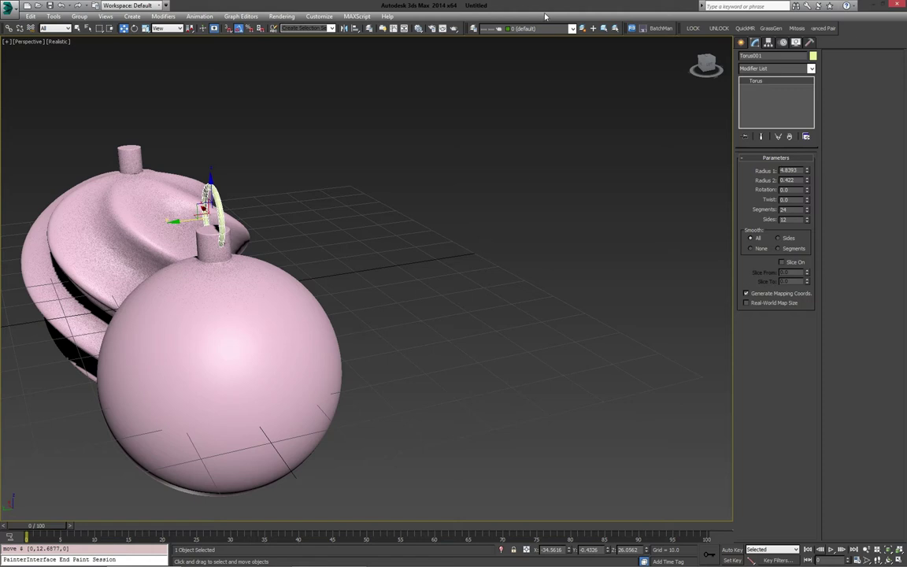
Align the ring to the round ornament center to center on the X and Y positions only.
{"action": "left_click", "coordinate": [356, 30]}
{"action": "left_click", "coordinate": [243, 319]}
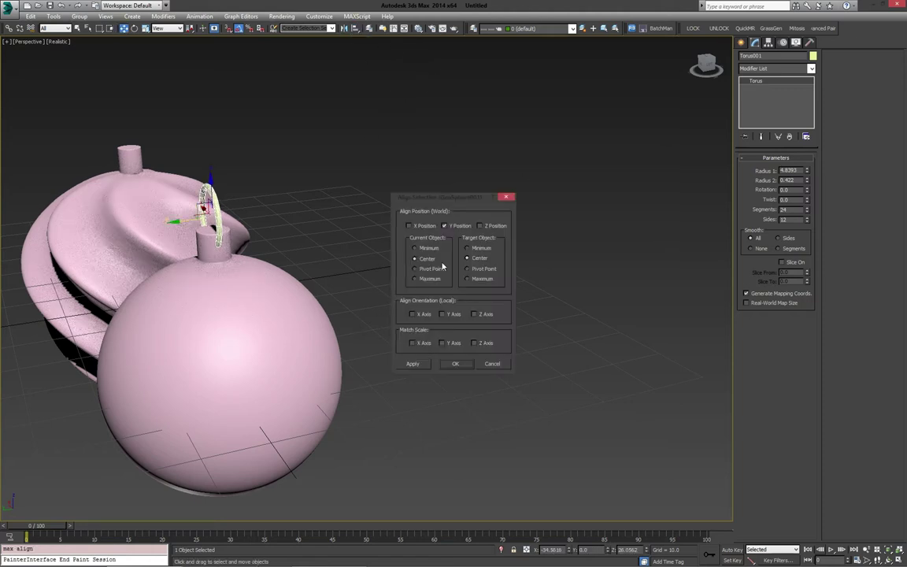
{"action": "left_click", "coordinate": [409, 226]}
{"action": "left_click", "coordinate": [480, 226]}
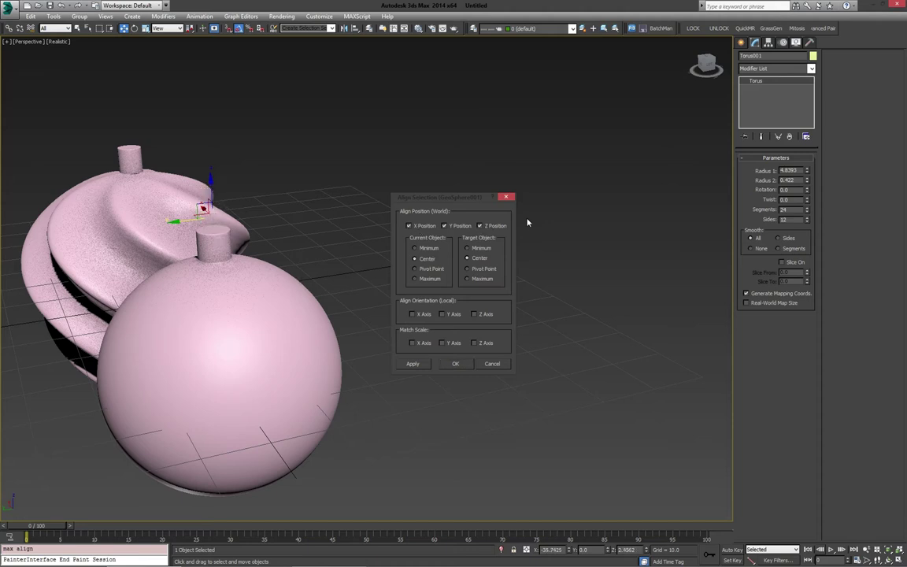
{"action": "left_click", "coordinate": [494, 226]}
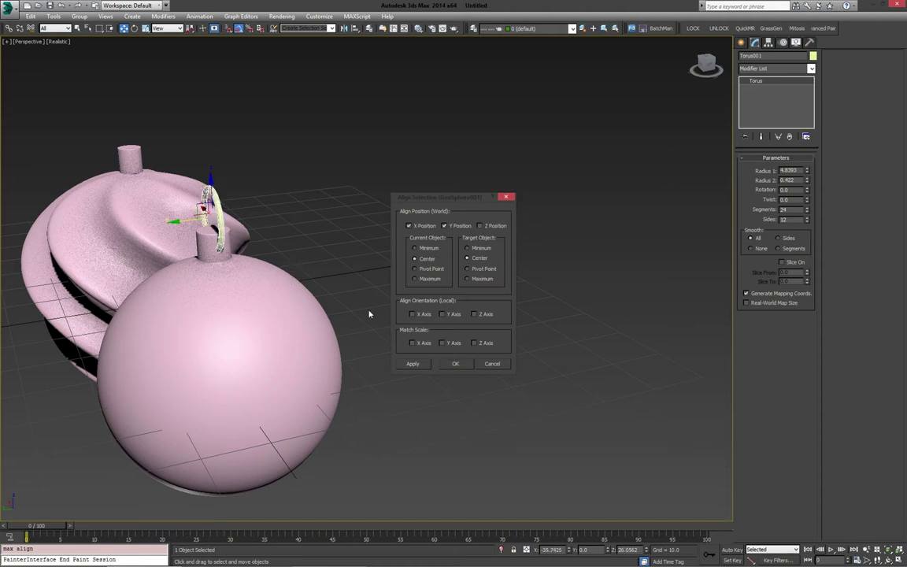
{"action": "left_click", "coordinate": [455, 365]}
Reduce the ring to Radius 1 about 3.24 and Radius 2 about 0.30, and adjust its height to sit in the stem's top.
{"action": "middle_click_drag", "start_coordinate": [272, 304], "coordinate": [253, 323], "text": "alt"}
{"action": "scroll", "coordinate": [253, 324], "scroll_direction": "up", "scroll_amount": 5}
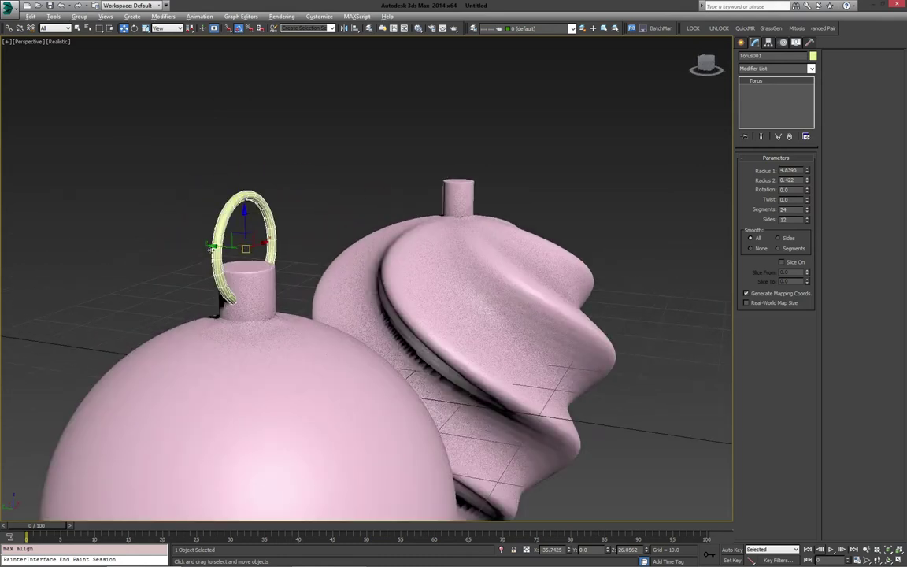
{"action": "middle_click_drag", "start_coordinate": [274, 289], "coordinate": [273, 270]}
{"action": "left_click_drag", "start_coordinate": [243, 205], "coordinate": [243, 190]}
{"action": "left_click_drag", "start_coordinate": [808, 171], "coordinate": [808, 184]}
{"action": "left_click_drag", "start_coordinate": [240, 181], "coordinate": [241, 188]}
{"action": "middle_click_drag", "start_coordinate": [330, 213], "coordinate": [339, 237], "text": "alt"}
Set the hanger ring to 8 sides and 12 segments.
{"action": "left_click", "coordinate": [362, 301]}
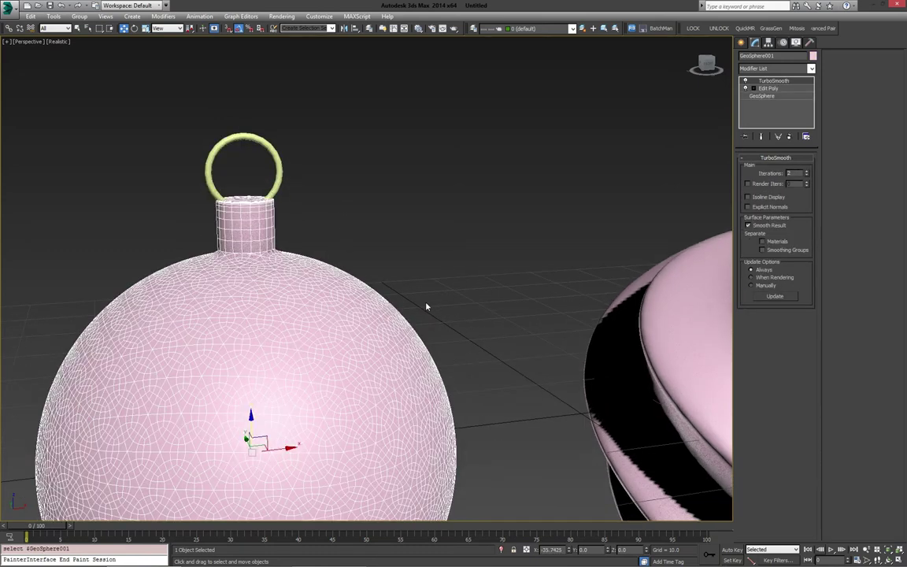
{"action": "left_click", "coordinate": [280, 178]}
{"action": "scroll", "coordinate": [388, 182], "scroll_direction": "down", "scroll_amount": 4}
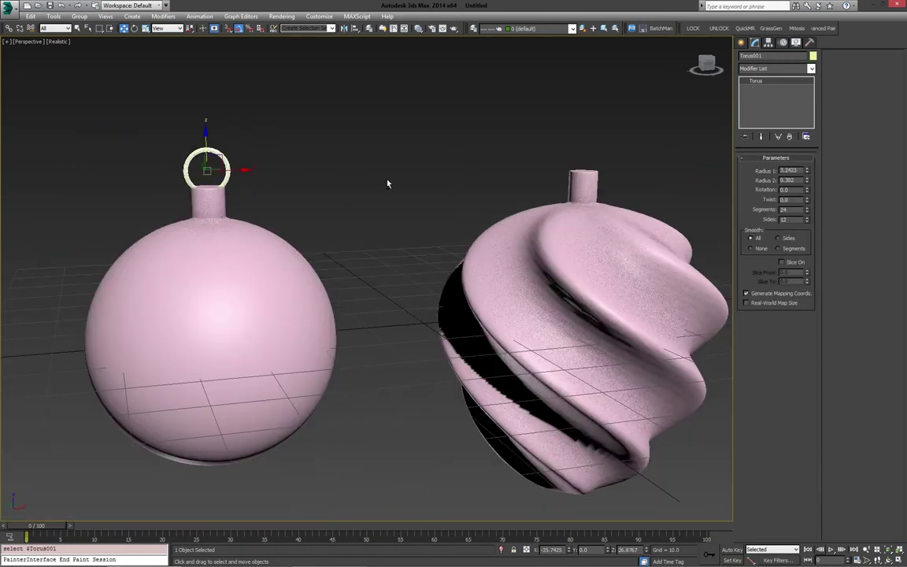
{"action": "mouse_move", "coordinate": [388, 181]}
{"action": "middle_mouse_down", "text": "alt"}
{"action": "mouse_move", "coordinate": [377, 198]}
{"action": "mouse_move", "coordinate": [346, 195]}
{"action": "mouse_move", "coordinate": [386, 200]}
{"action": "middle_mouse_up", "text": "alt"}
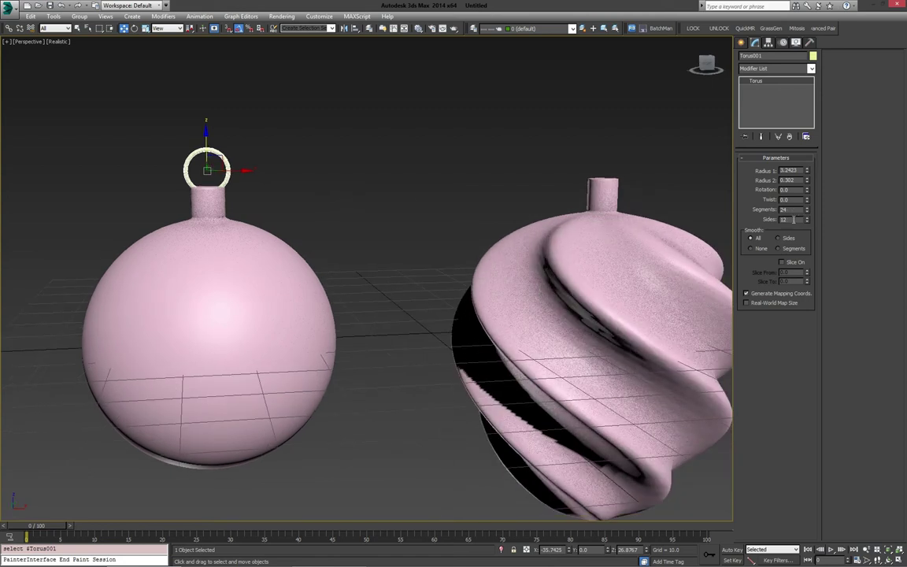
{"action": "double_click", "coordinate": [794, 220]}
{"action": "type", "text": "8"}
{"action": "key", "text": "Return"}
{"action": "type", "text": "12"}
{"action": "key", "text": "Return"}
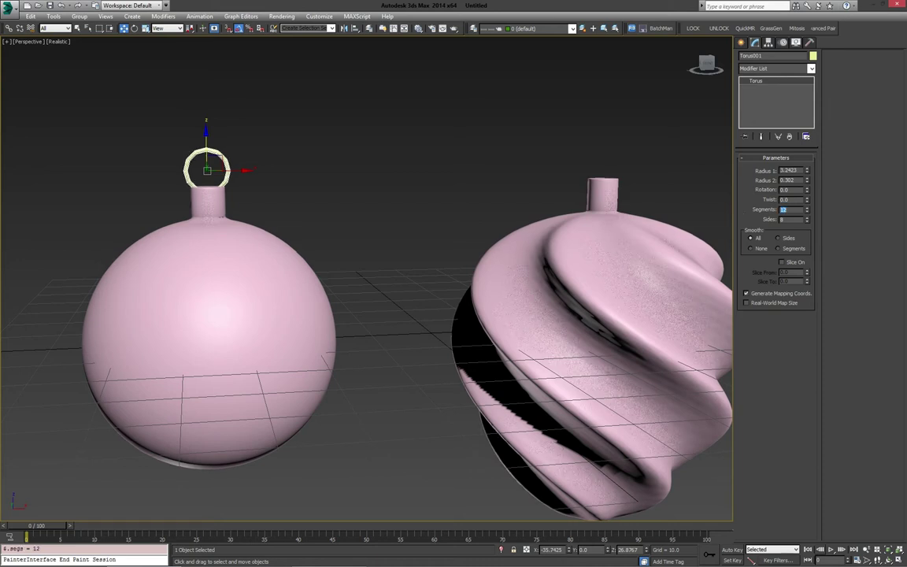
Copy the ring along X onto the twisted ornament's stem and raise the copy about 0.57 units.
{"action": "middle_click_drag", "start_coordinate": [563, 182], "coordinate": [447, 208], "text": "alt"}
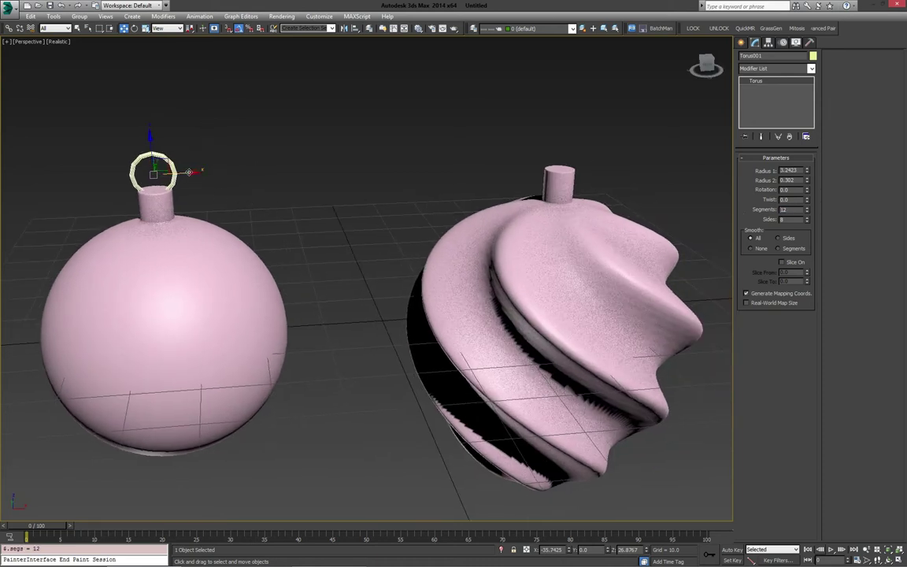
{"action": "left_click_drag", "start_coordinate": [189, 171], "coordinate": [599, 154], "text": "shift"}
{"action": "left_click", "coordinate": [446, 327]}
{"action": "scroll", "coordinate": [441, 185], "scroll_direction": "up", "scroll_amount": 8}
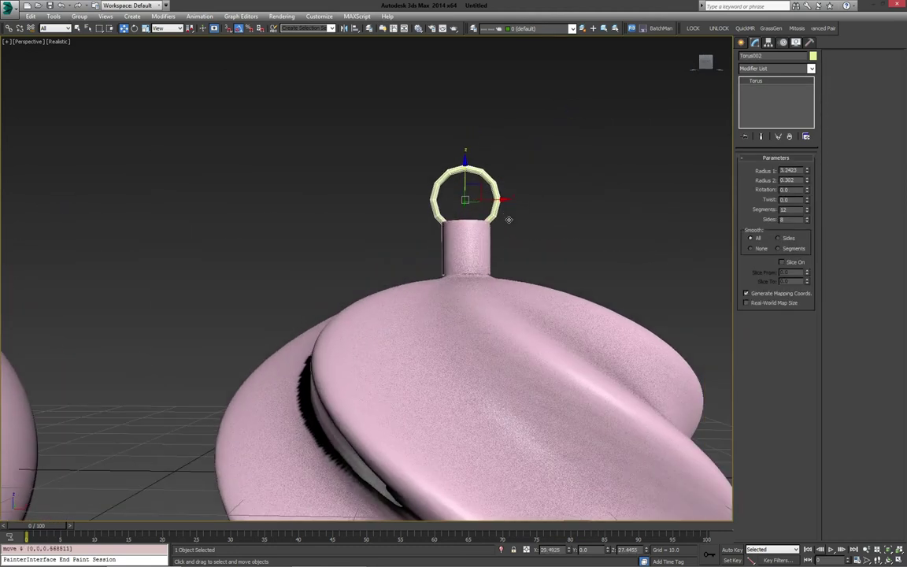
{"action": "middle_click_drag", "start_coordinate": [458, 198], "coordinate": [375, 224], "text": "alt"}
{"action": "scroll", "coordinate": [454, 224], "scroll_direction": "down", "scroll_amount": 4}
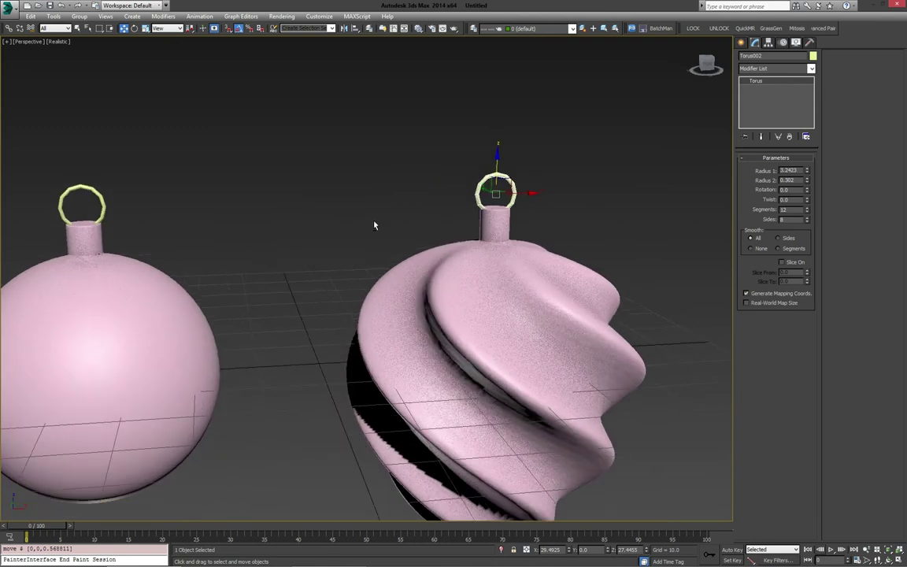
Attach the first ring to the round ornament at its Edit Poly level, beneath the TurboSmooth modifier.
{"action": "middle_click_drag", "start_coordinate": [69, 284], "coordinate": [137, 277]}
{"action": "left_click", "coordinate": [136, 276]}
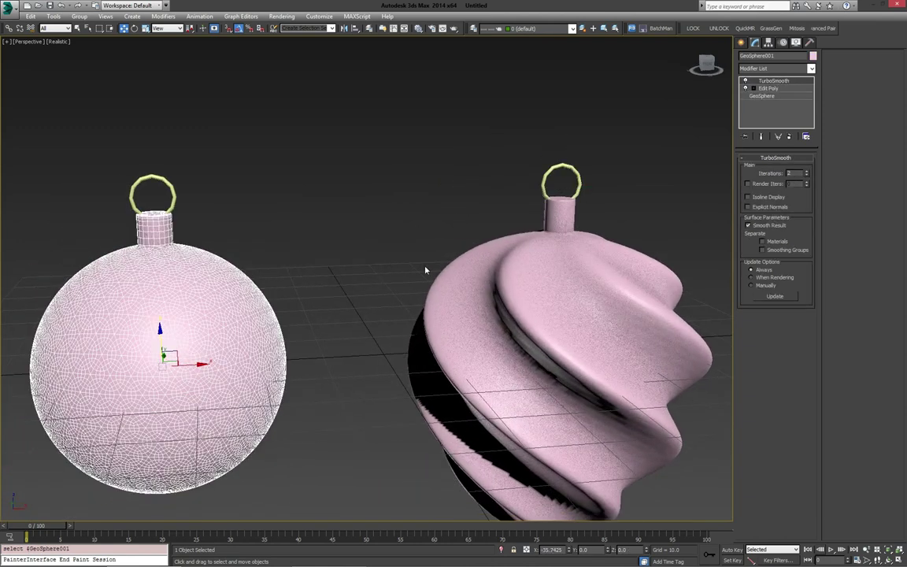
{"action": "left_click", "coordinate": [768, 88]}
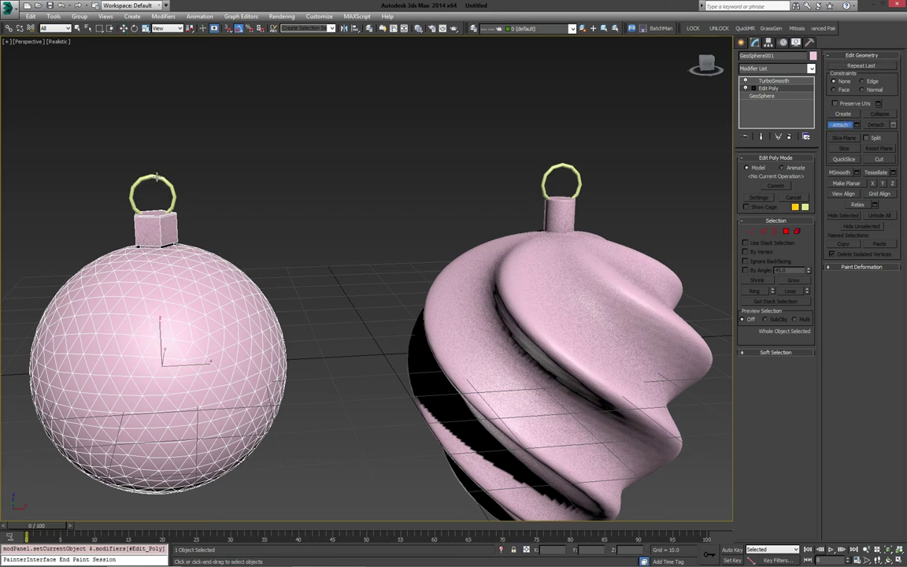
{"action": "left_click", "coordinate": [154, 178]}
{"action": "key", "text": "w"}
Attach the second ring to the twisted ornament at its Edit Poly level, then return to the TurboSmooth level.
{"action": "left_click", "coordinate": [635, 240]}
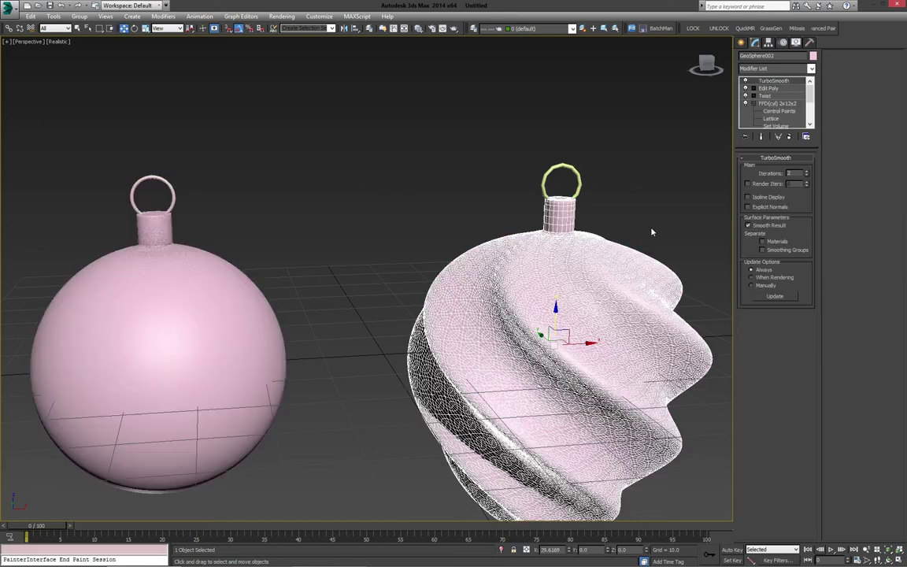
{"action": "left_click", "coordinate": [768, 89]}
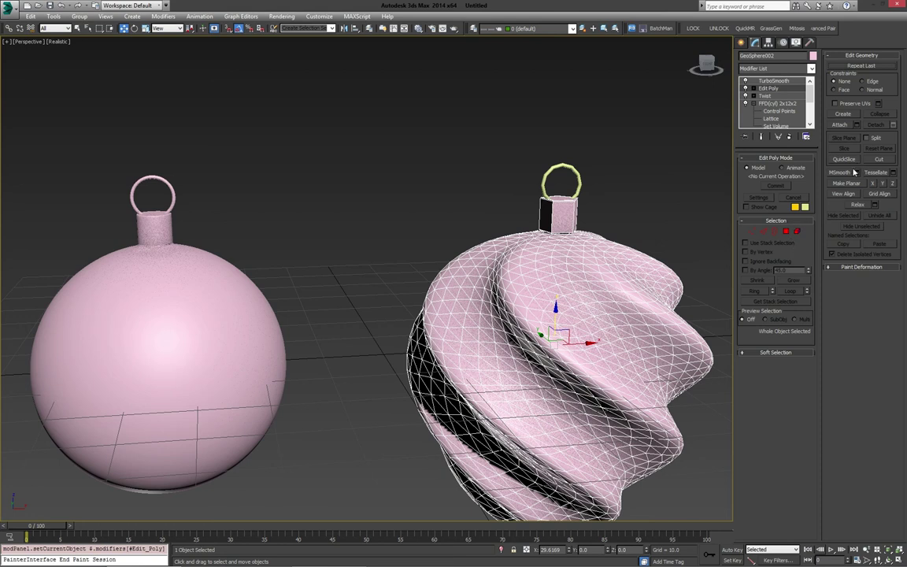
{"action": "left_click", "coordinate": [841, 126]}
{"action": "left_click", "coordinate": [560, 167]}
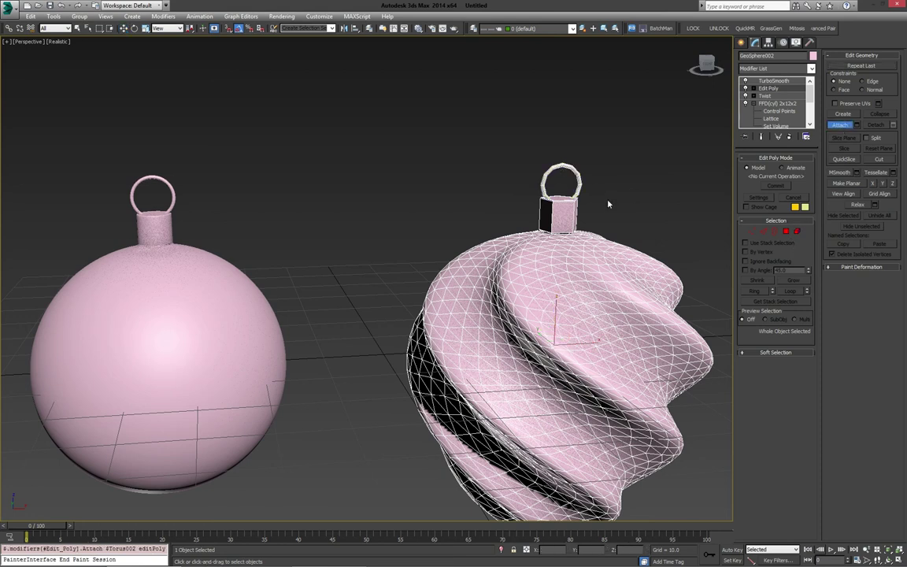
{"action": "right_click", "coordinate": [544, 213]}
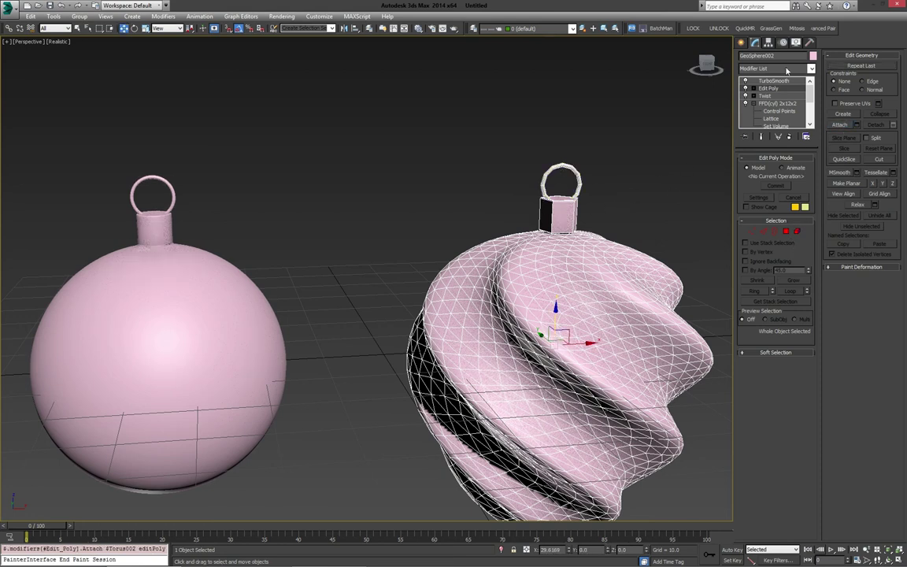
{"action": "left_click", "coordinate": [775, 81]}
Collapse the twisted ornament's modifier stack up to Edit Poly, keeping TurboSmooth above it.
{"action": "middle_click_drag", "start_coordinate": [575, 193], "coordinate": [527, 197]}
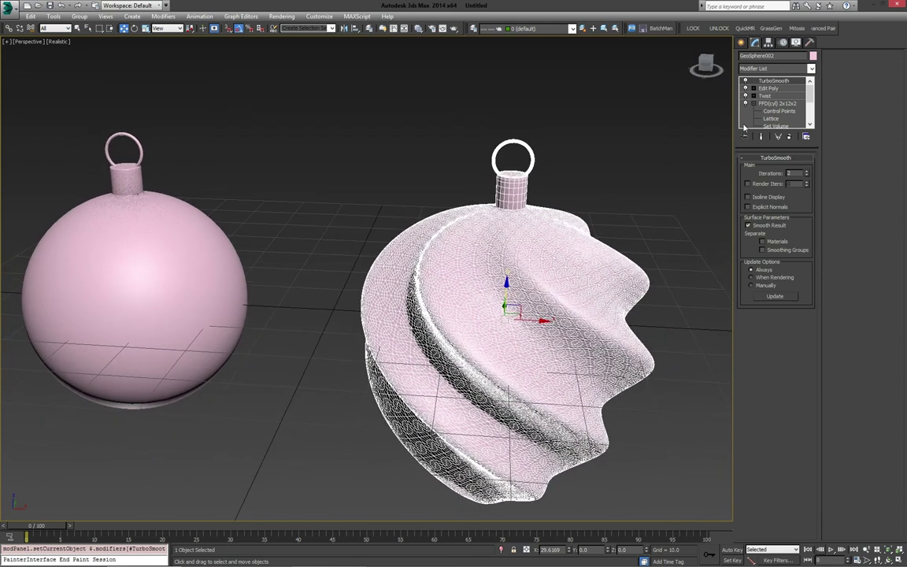
{"action": "right_click", "coordinate": [774, 91]}
{"action": "left_click", "coordinate": [788, 167]}
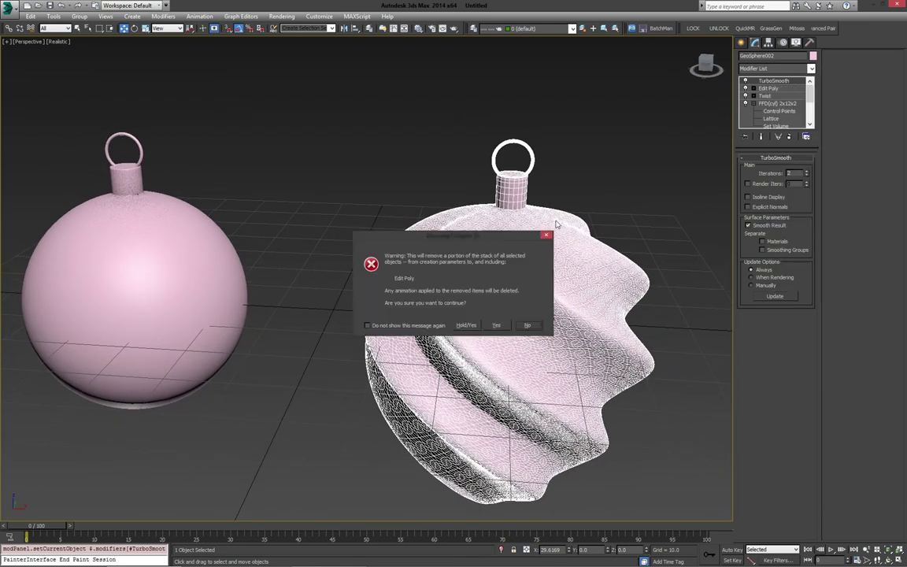
{"action": "left_click", "coordinate": [496, 325]}
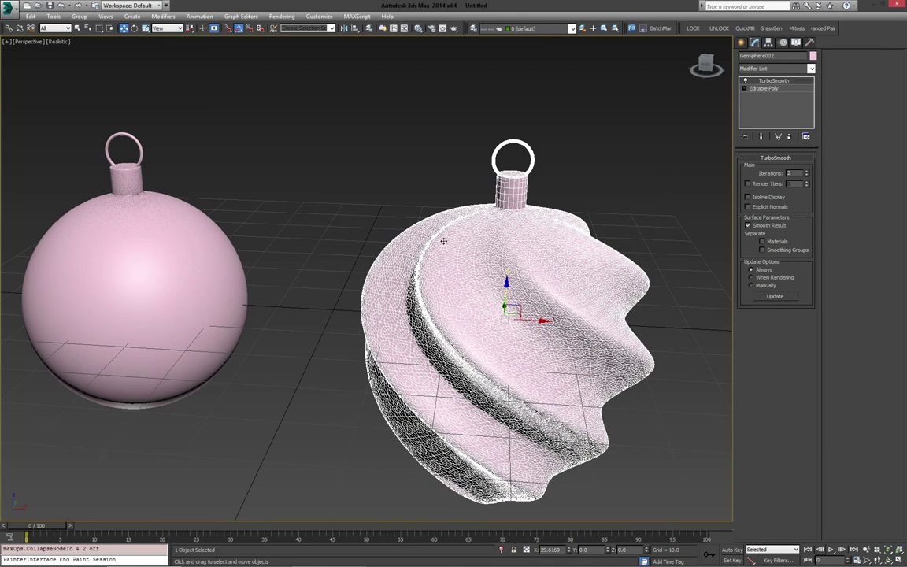
Collapse the round ornament's stack up to its Edit Poly modifier, keeping TurboSmooth as a live modifier.
{"action": "middle_click_drag", "start_coordinate": [443, 241], "coordinate": [426, 208]}
{"action": "middle_click_drag", "start_coordinate": [344, 238], "coordinate": [208, 195], "text": "alt"}
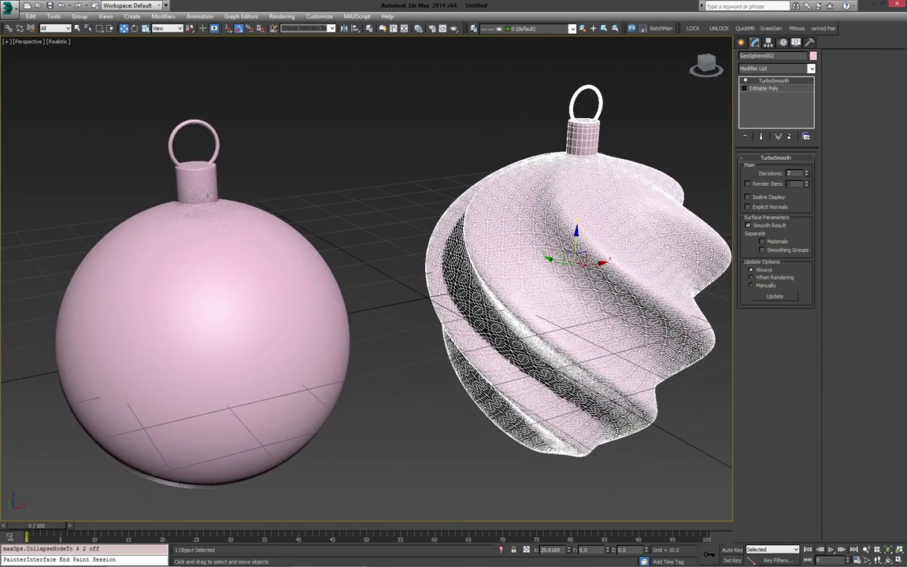
{"action": "left_click", "coordinate": [196, 171]}
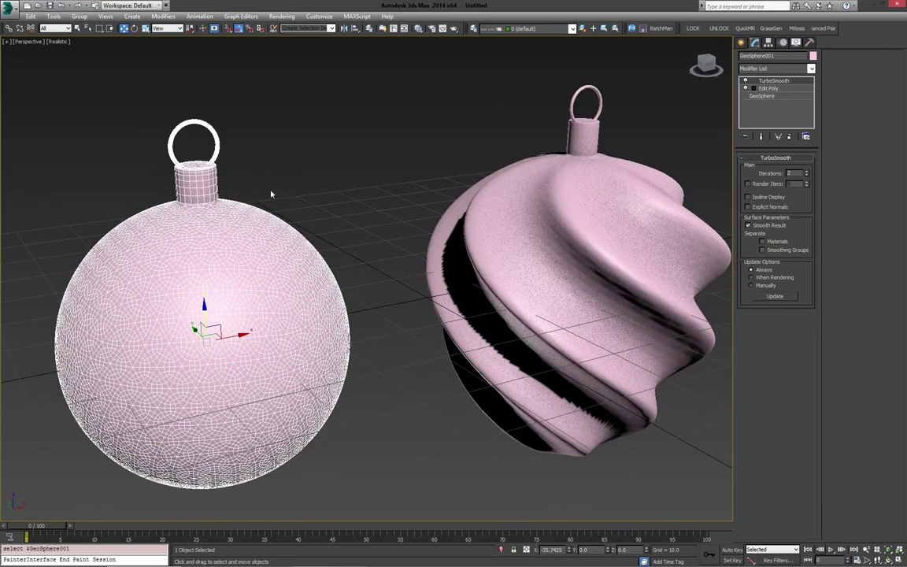
{"action": "middle_click_drag", "start_coordinate": [270, 193], "coordinate": [211, 182], "text": "alt"}
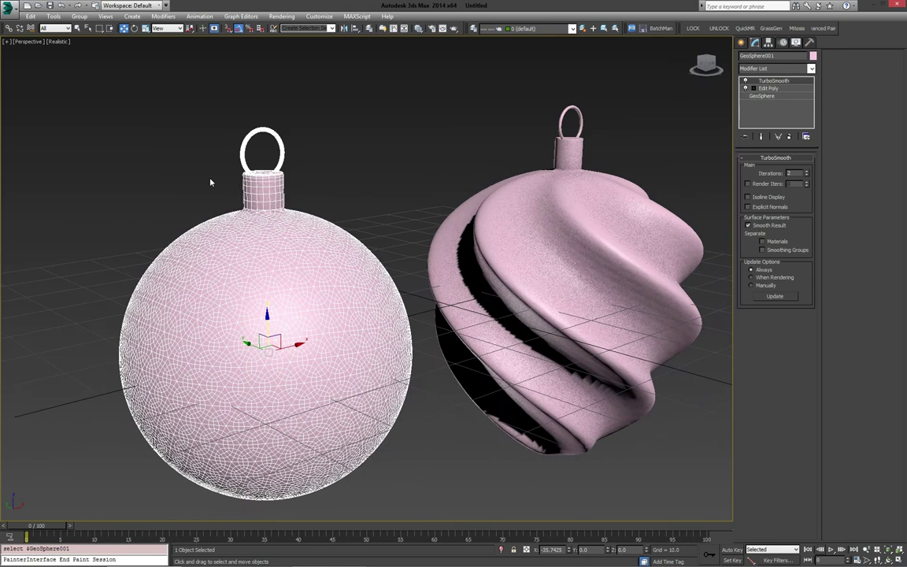
{"action": "left_click", "coordinate": [783, 90]}
{"action": "right_click", "coordinate": [784, 90]}
{"action": "left_click", "coordinate": [800, 172]}
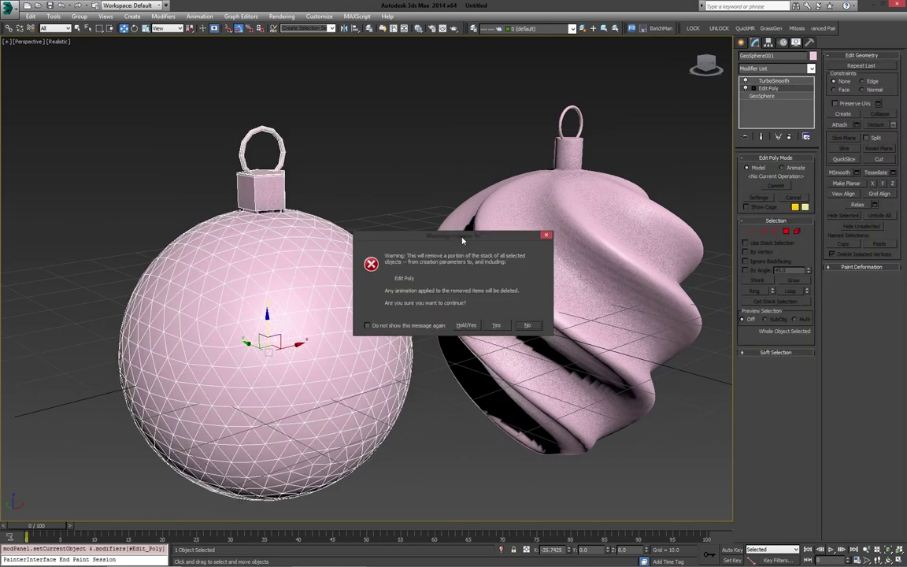
{"action": "left_click", "coordinate": [497, 327]}
Clear the selection and inspect both ornaments with their stems and hanger rings from several angles.
{"action": "middle_click_drag", "start_coordinate": [457, 287], "coordinate": [330, 272], "text": "alt"}
{"action": "scroll", "coordinate": [436, 278], "scroll_direction": "down", "scroll_amount": 4}
{"action": "left_click", "coordinate": [435, 277]}
{"action": "scroll", "coordinate": [435, 278], "scroll_direction": "up", "scroll_amount": 4}
{"action": "scroll", "coordinate": [378, 286], "scroll_direction": "down", "scroll_amount": 5}
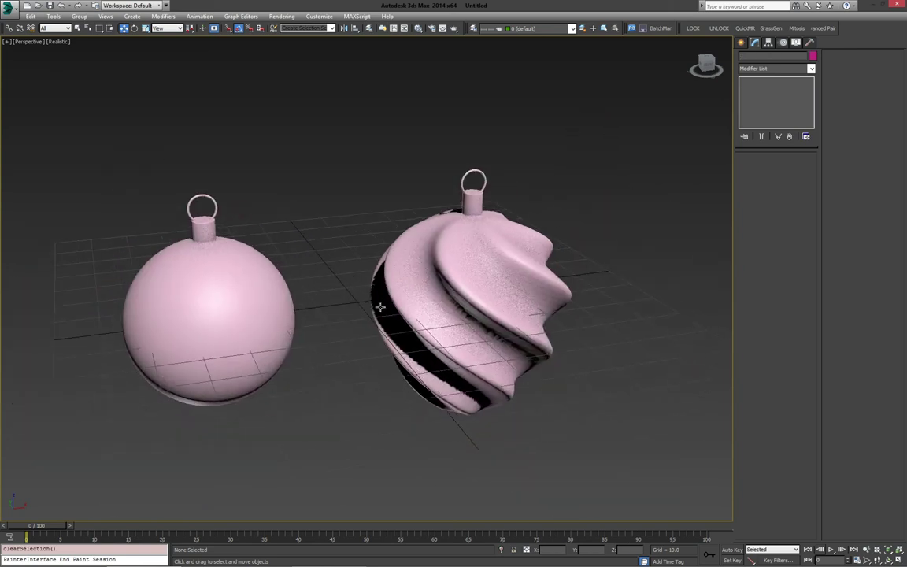
{"action": "scroll", "coordinate": [376, 296], "scroll_direction": "up", "scroll_amount": 1}
{"action": "middle_click_drag", "start_coordinate": [375, 295], "coordinate": [473, 325], "text": "alt"}
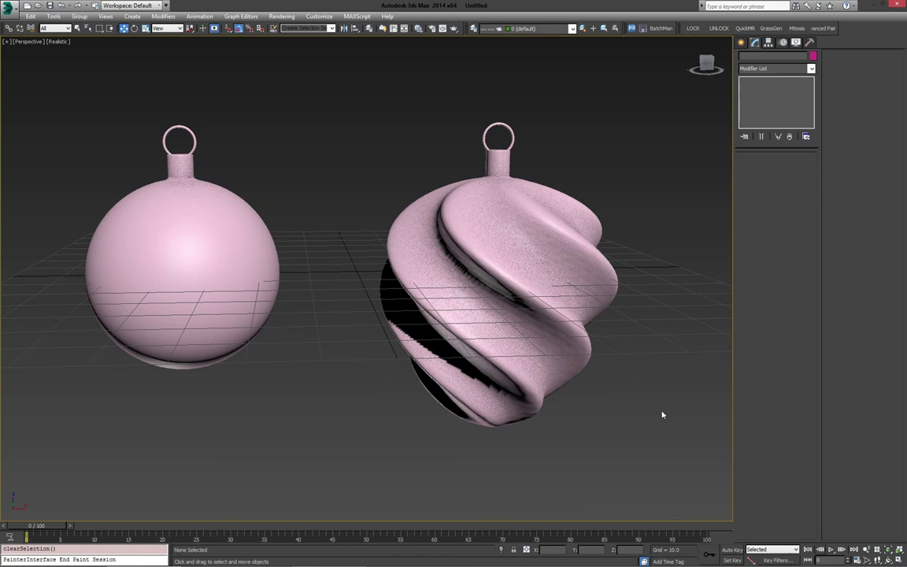